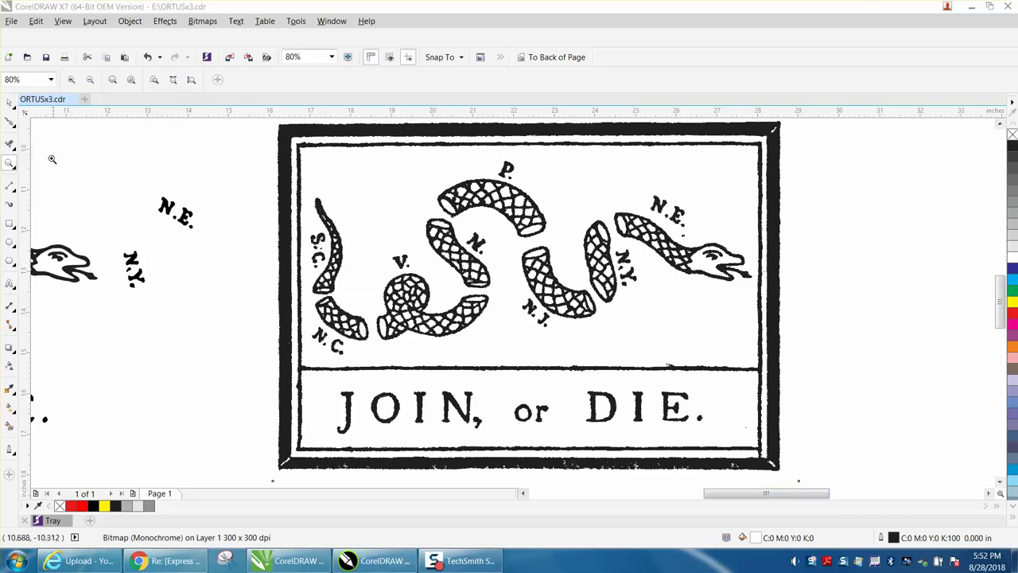
# - Zoom in to inspect the snake and its head, then select the framed artwork bitmap
pyautogui.click(10, 102)
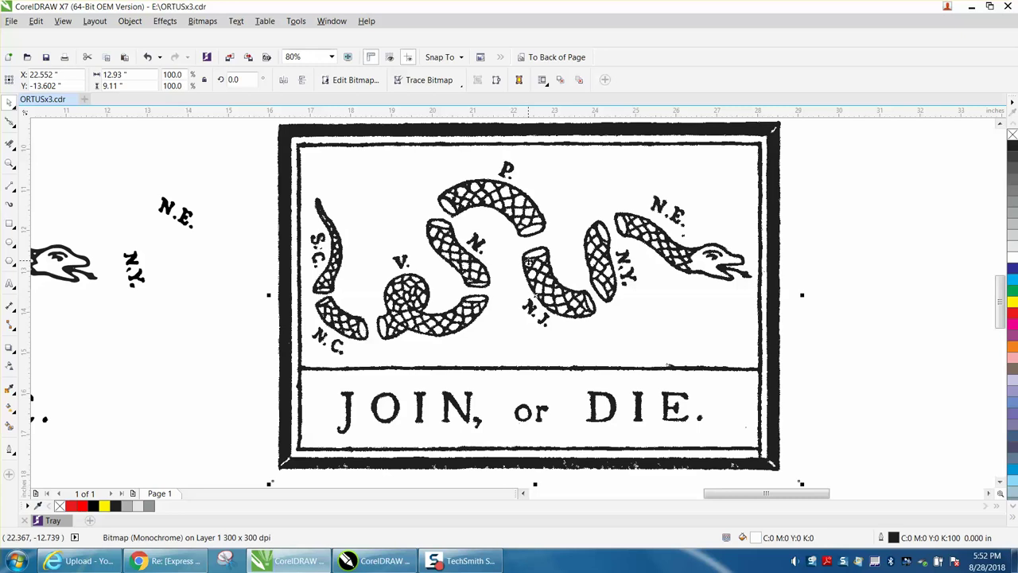
pyautogui.scroll(-3, 475, 269)
pyautogui.scroll(3, 214, 253)
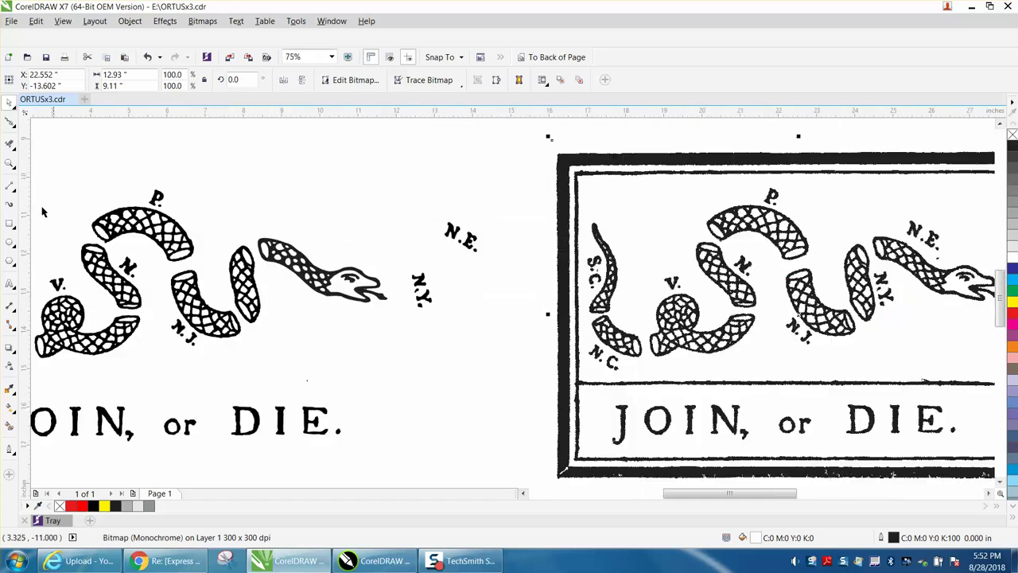
pyautogui.click(10, 163)
pyautogui.moveTo(214, 240); pyautogui.dragTo(276, 322)
pyautogui.scroll(-3, 493, 296)
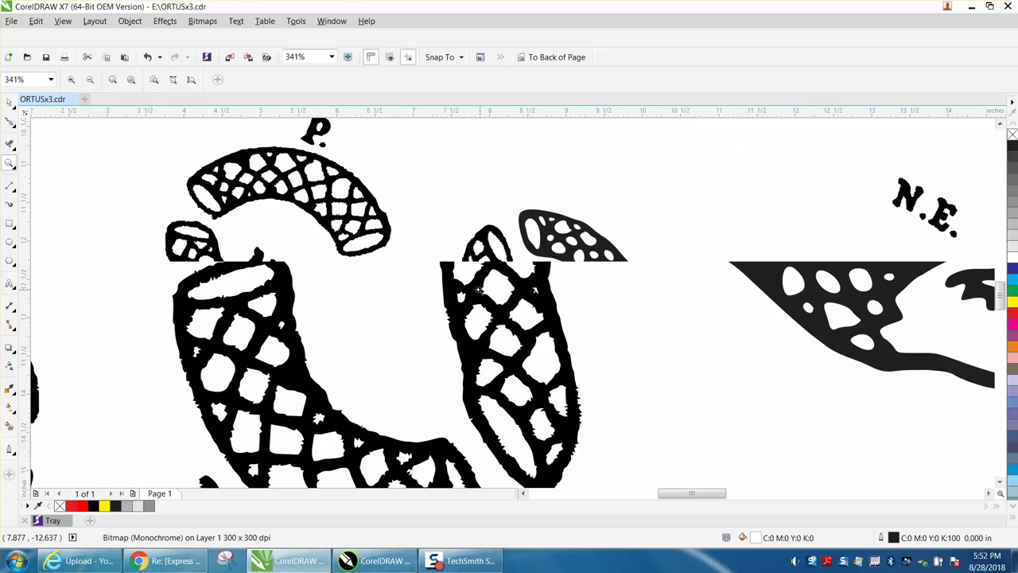
pyautogui.moveTo(507, 191); pyautogui.dragTo(820, 379)
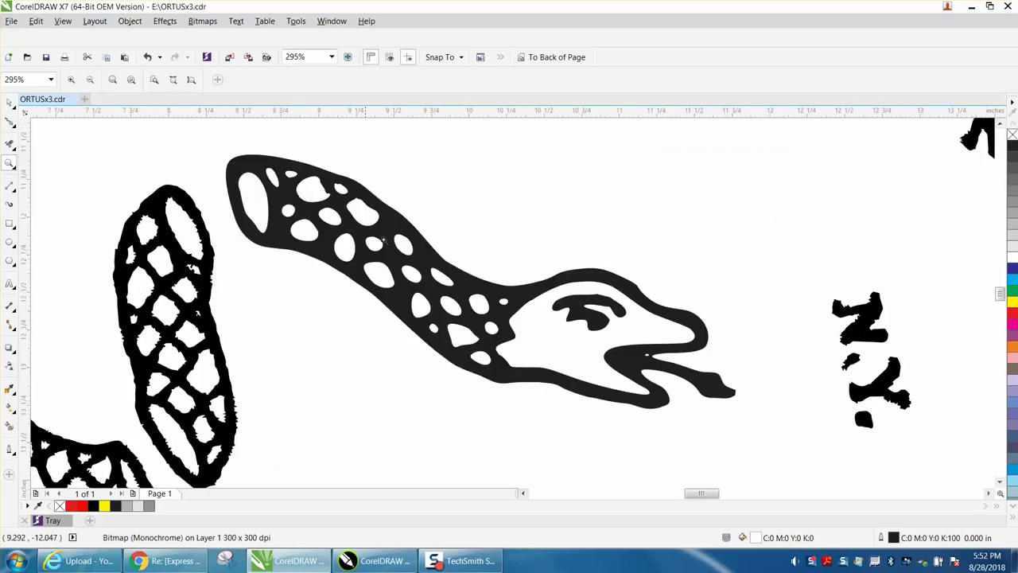
pyautogui.scroll(-2, 469, 282)
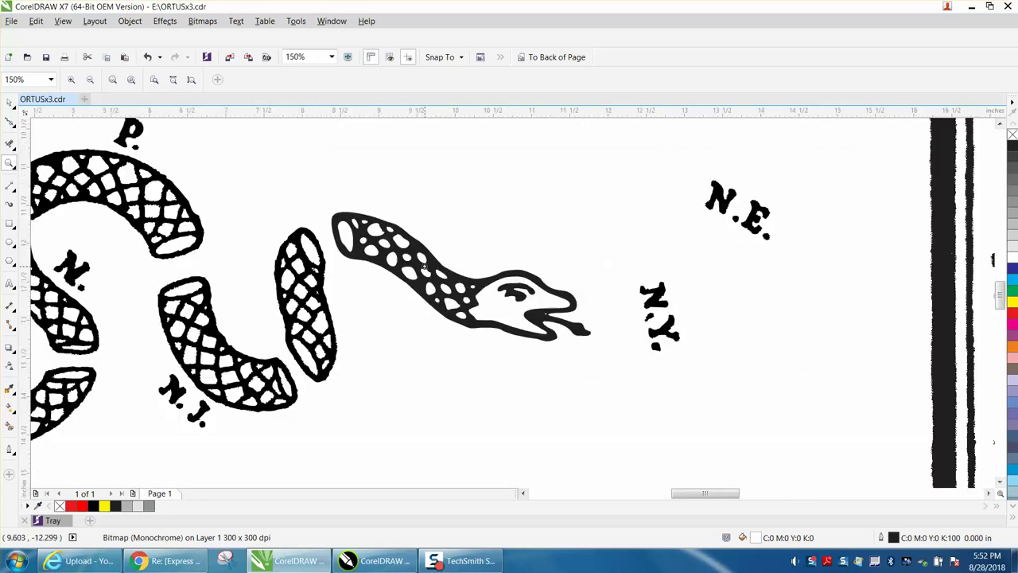
pyautogui.scroll(-1, 561, 243)
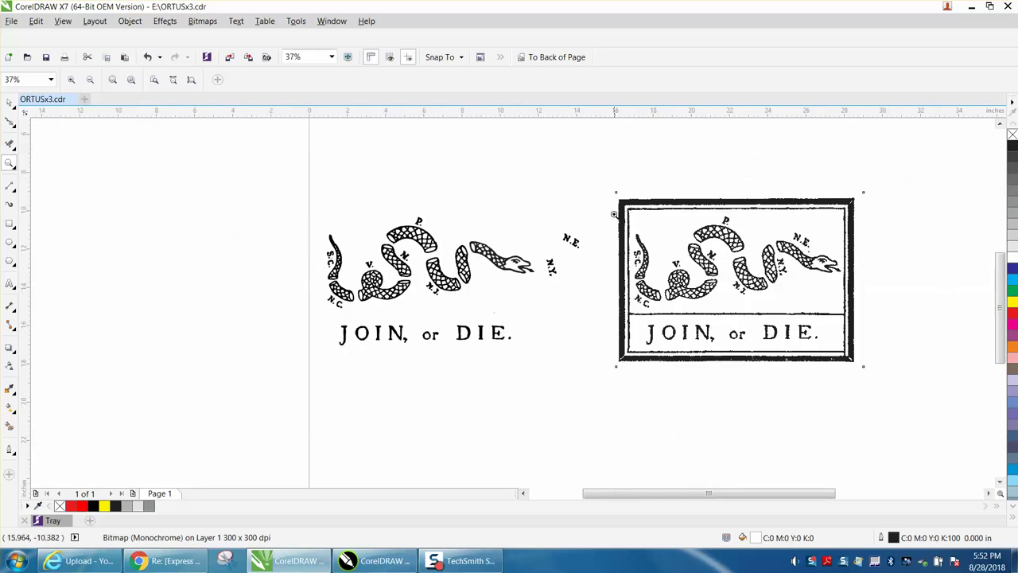
pyautogui.moveTo(613, 191); pyautogui.dragTo(919, 383)
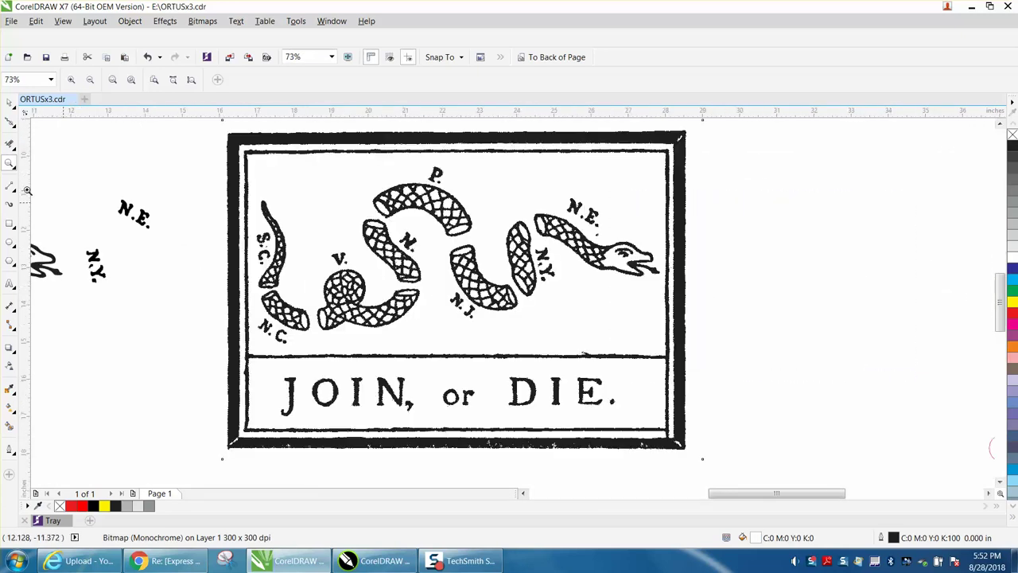
pyautogui.click(10, 103)
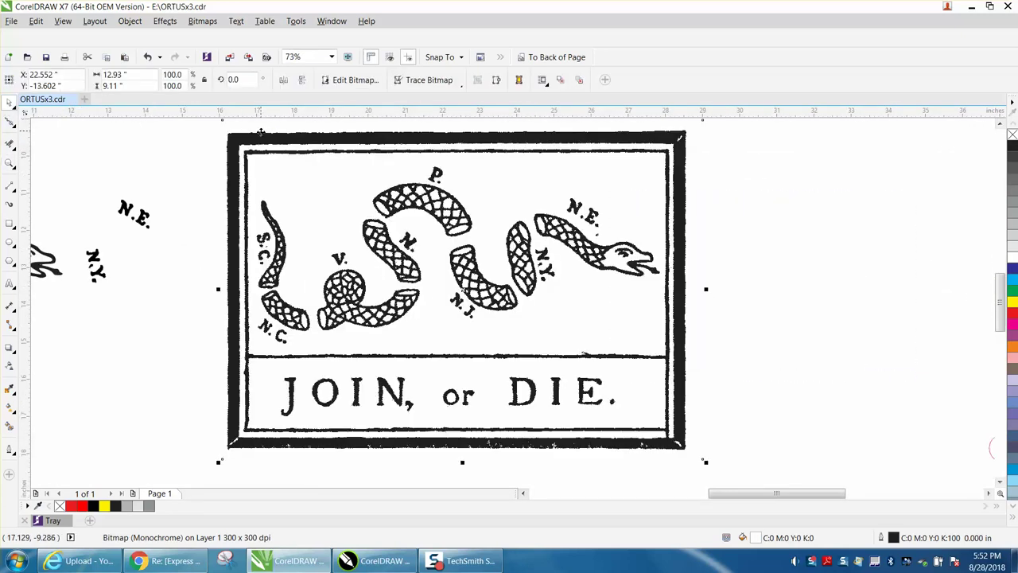
# - Resample the bitmap, keeping the default settings
pyautogui.click(202, 22)
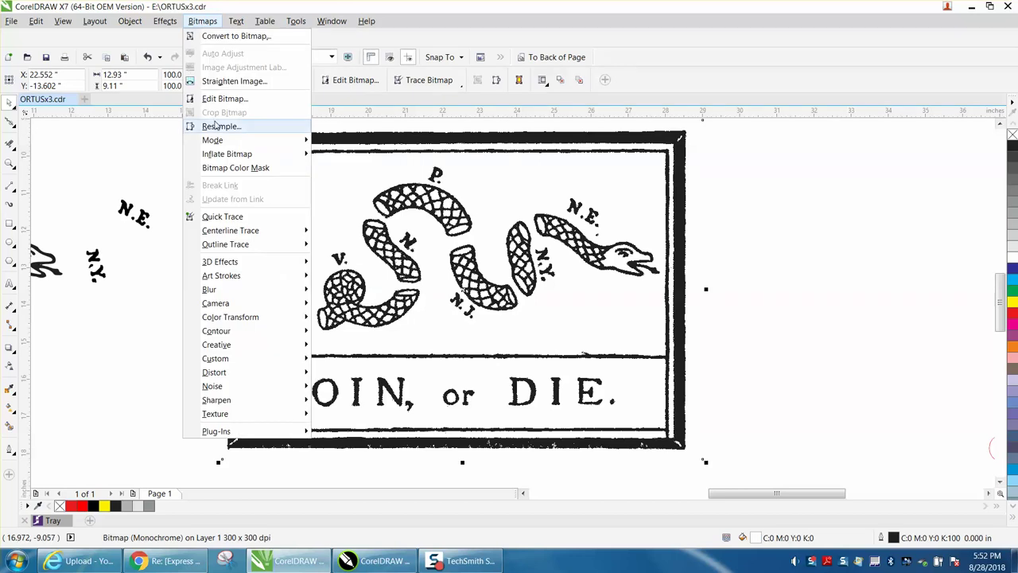
pyautogui.click(217, 126)
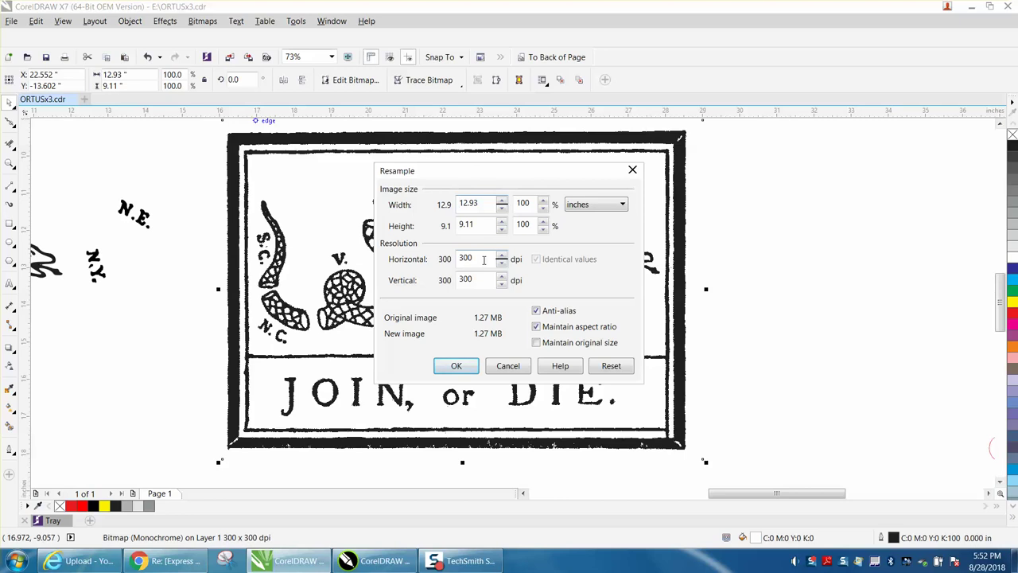
pyautogui.click(460, 363)
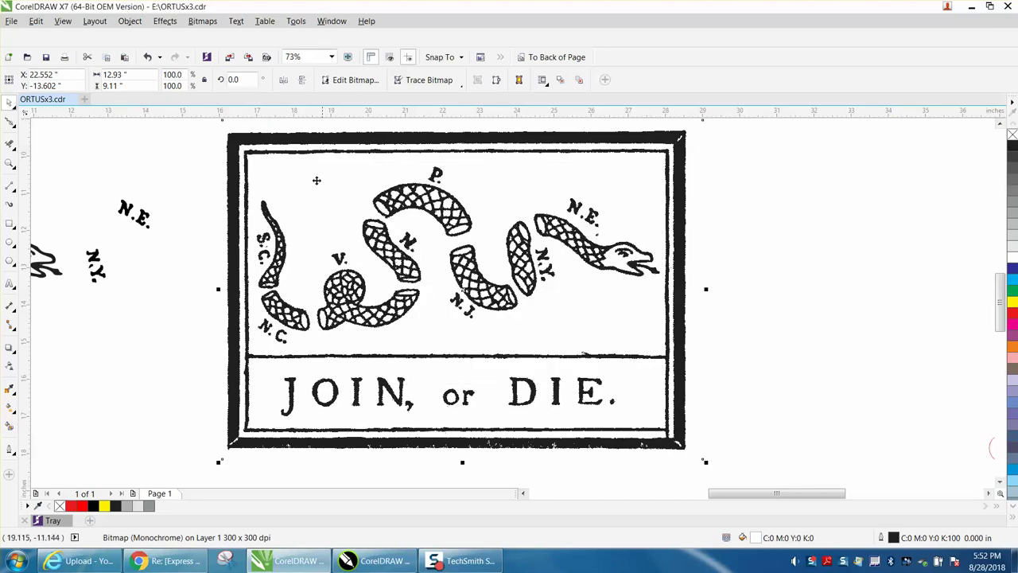
# - Convert the bitmap to 300 dpi Black and White (1-bit)
pyautogui.click(211, 24)
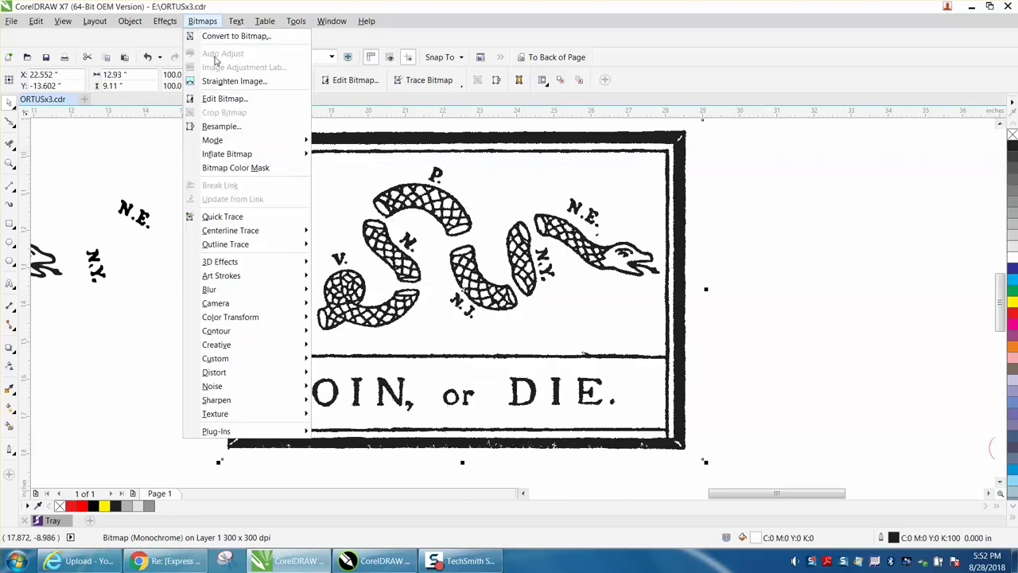
pyautogui.click(231, 35)
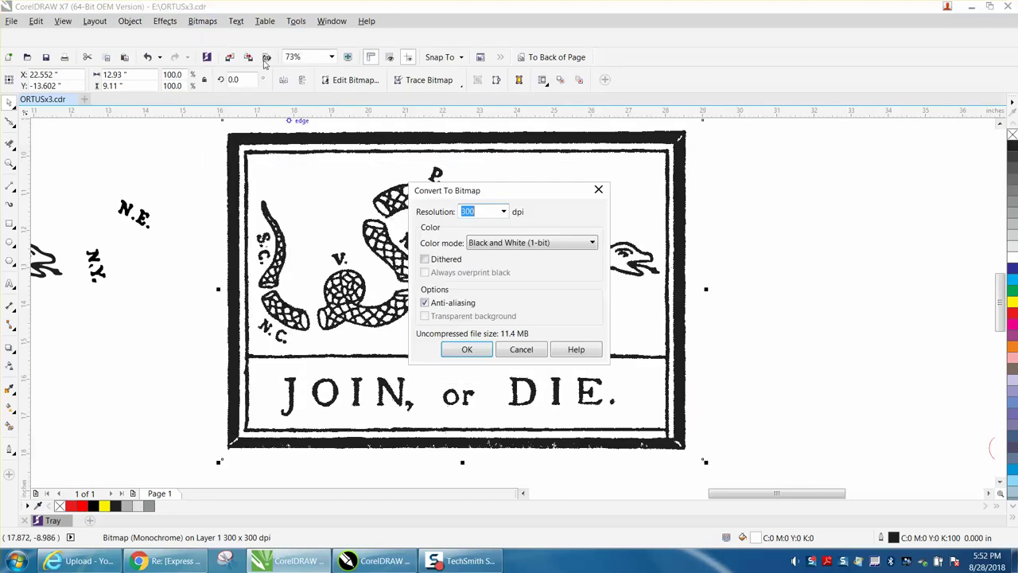
pyautogui.click(468, 346)
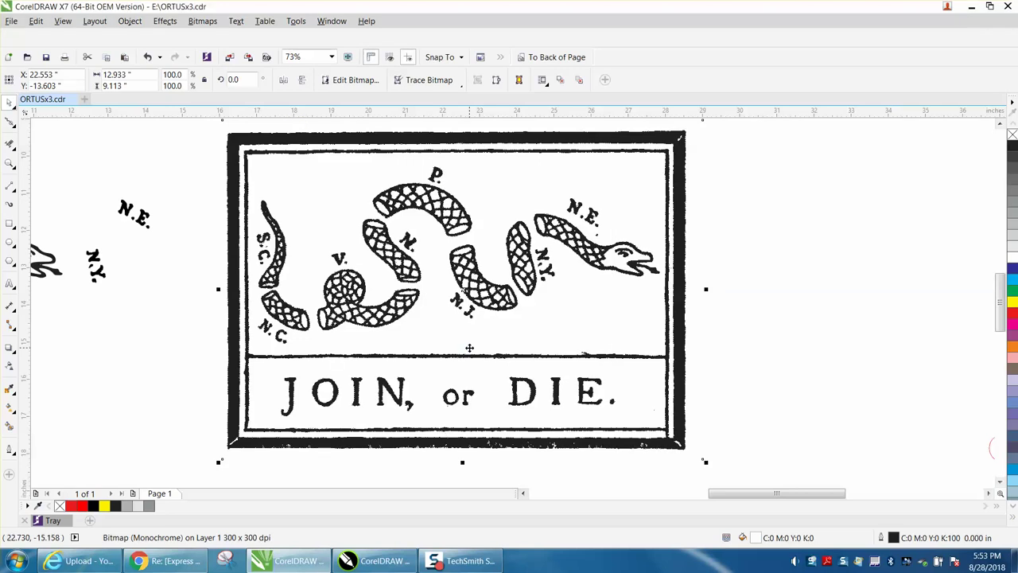
# - Outline-trace the bitmap as Clipart with a reduced bitmap, producing 282 two-colour curves
pyautogui.click(435, 84)
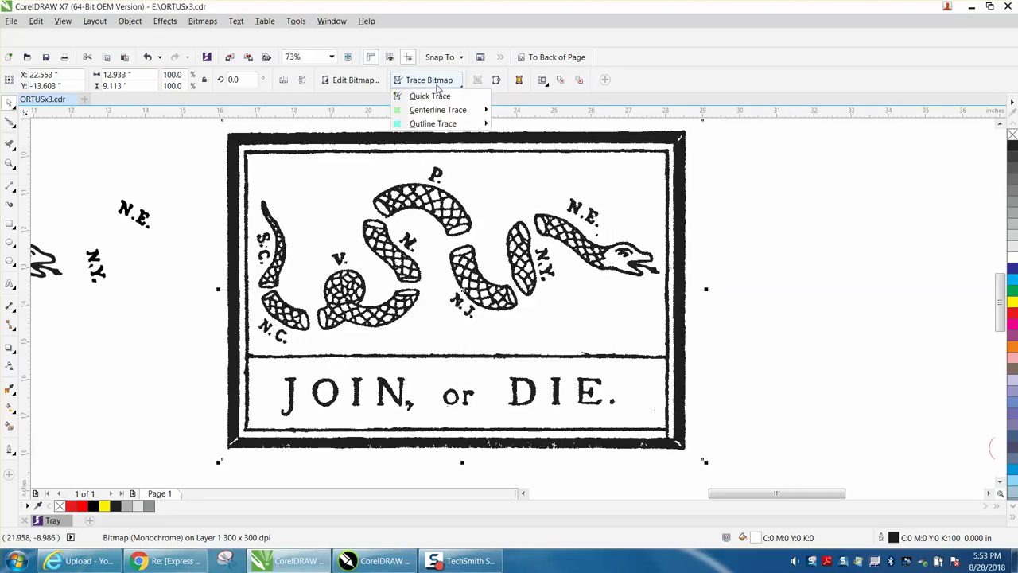
pyautogui.moveTo(441, 125)
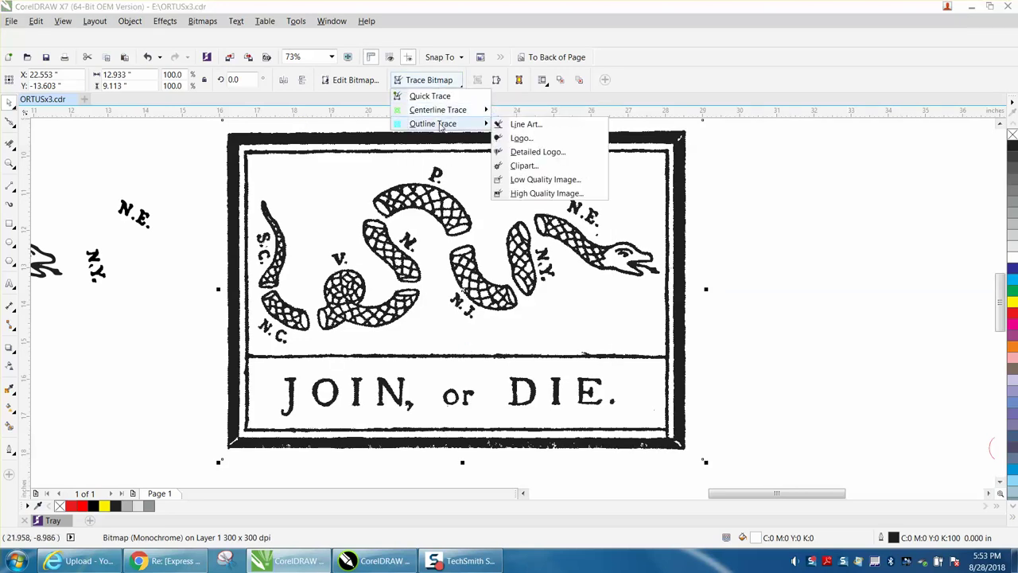
pyautogui.click(507, 166)
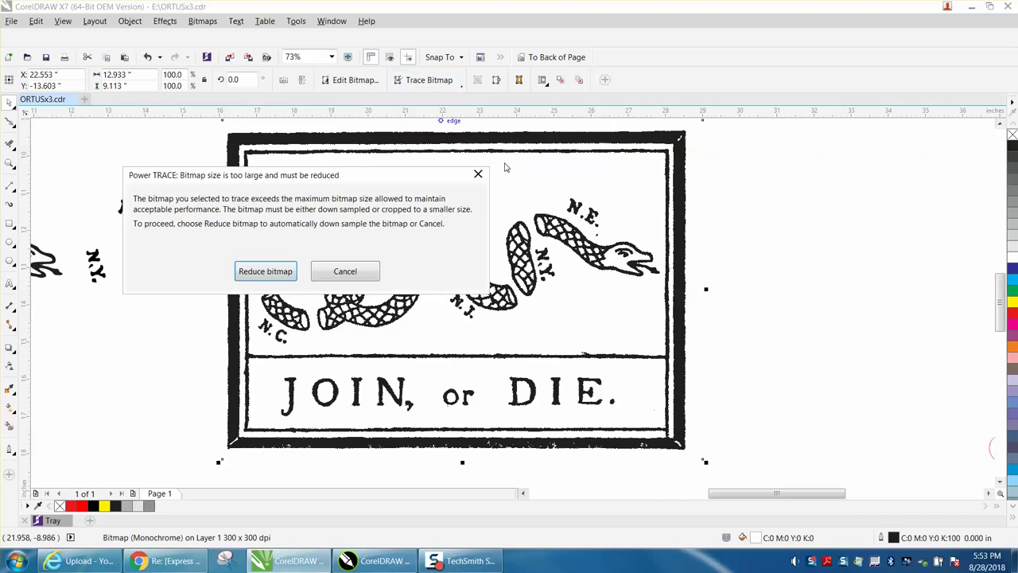
pyautogui.click(267, 271)
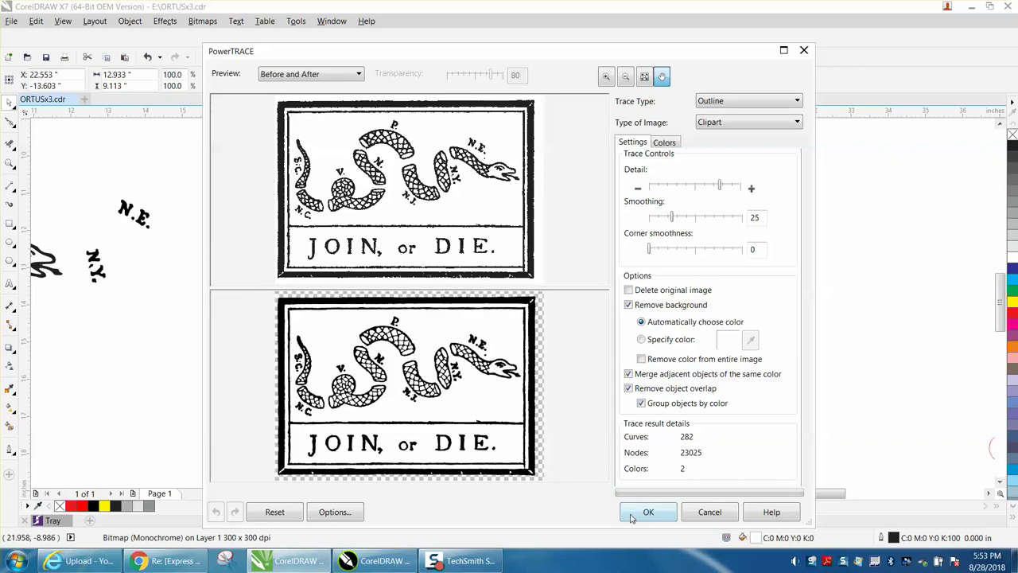
pyautogui.click(640, 512)
pyautogui.scroll(-2, 578, 427)
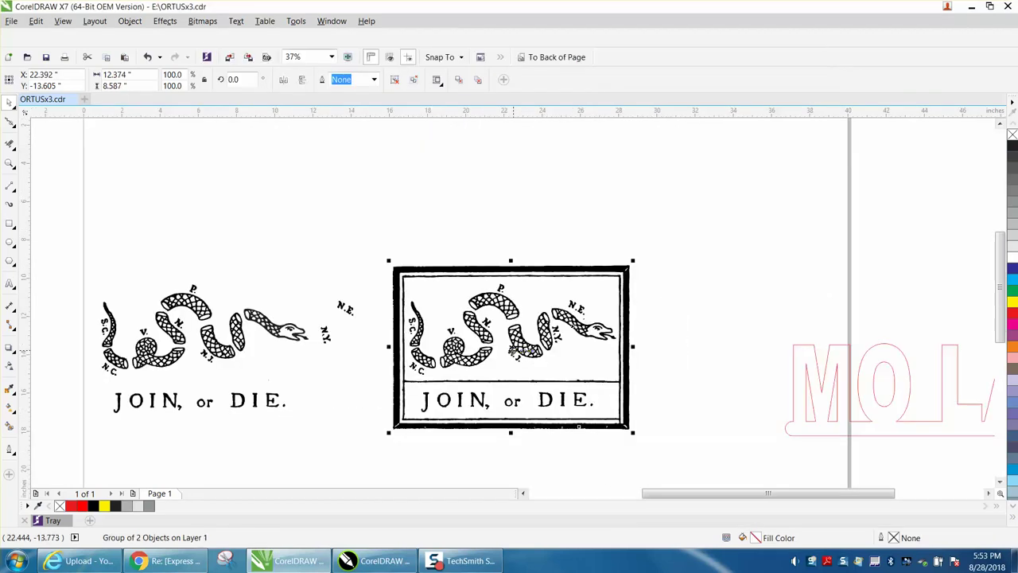
# - Place a copy of the traced artwork mid-canvas and move the original bitmap top-left
pyautogui.moveTo(521, 357); pyautogui.dragTo(758, 246)
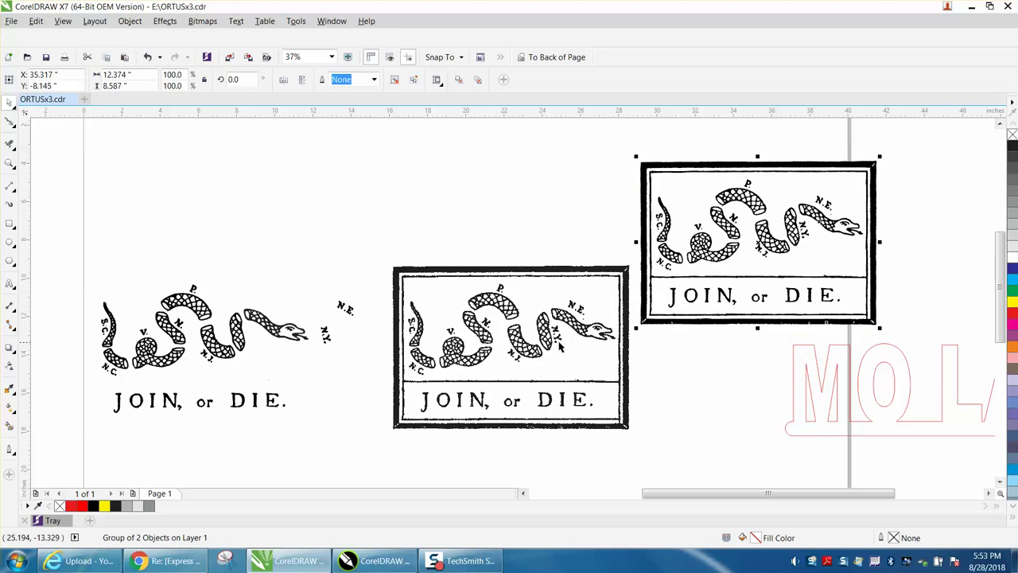
pyautogui.moveTo(538, 330); pyautogui.dragTo(235, 163)
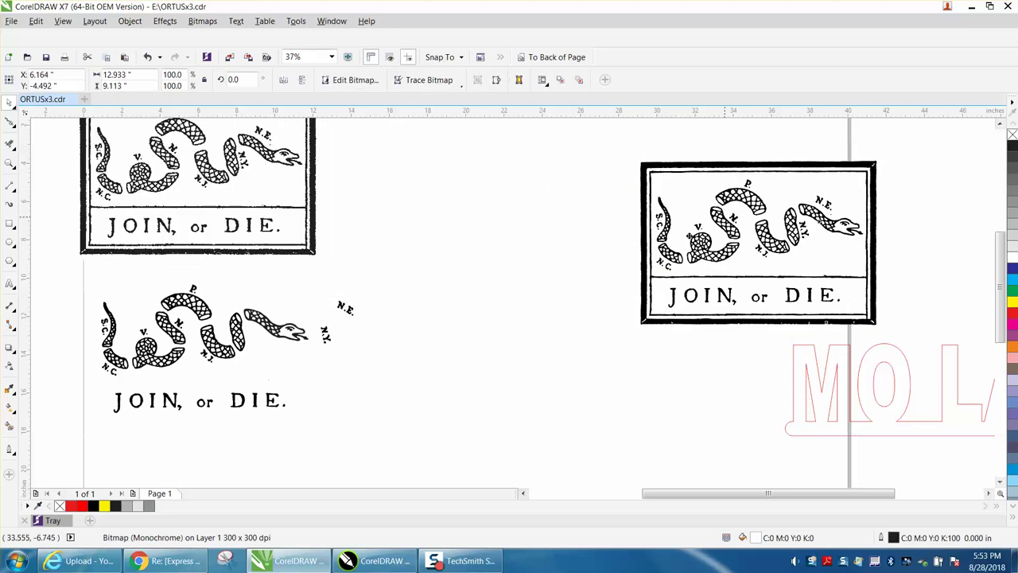
pyautogui.moveTo(720, 216)
pyautogui.mouseDown()
pyautogui.moveTo(490, 300)
pyautogui.moveTo(475, 316)
pyautogui.mouseUp()
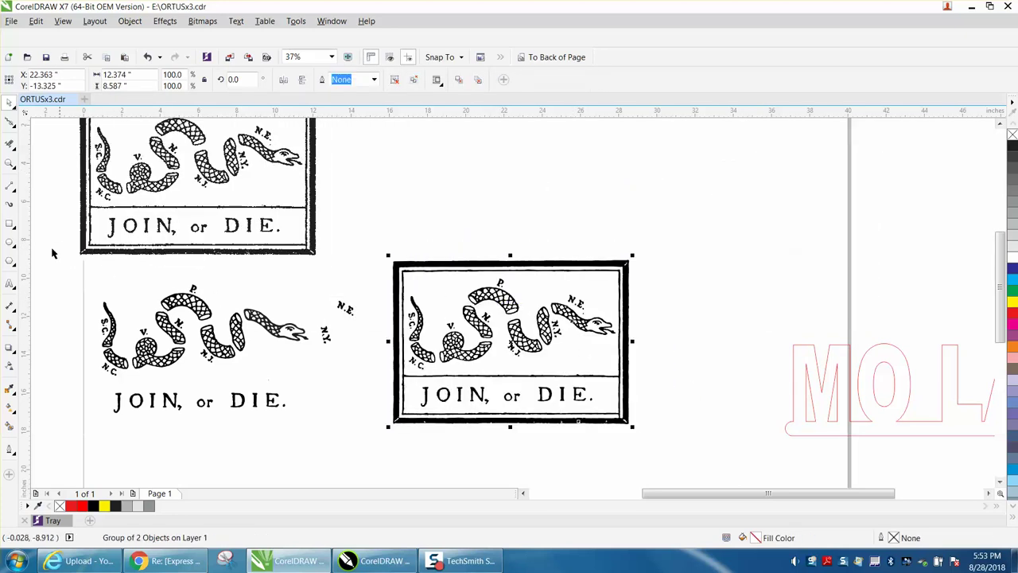
# - Draw a rectangle over the traced artwork, fill it yellow and send it to back
pyautogui.click(10, 224)
pyautogui.moveTo(380, 253); pyautogui.dragTo(661, 440)
pyautogui.click(1012, 304)
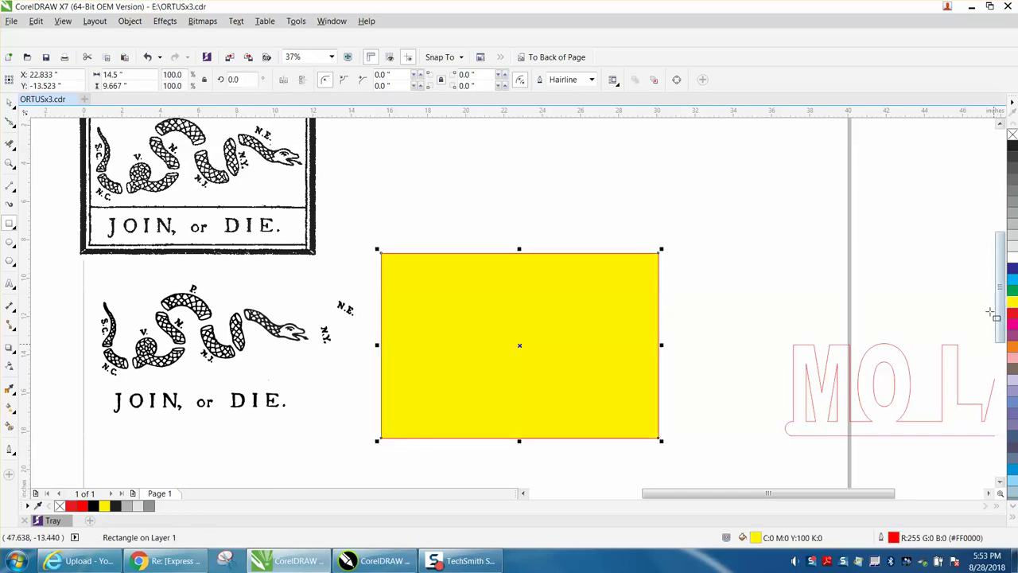
pyautogui.click(553, 58)
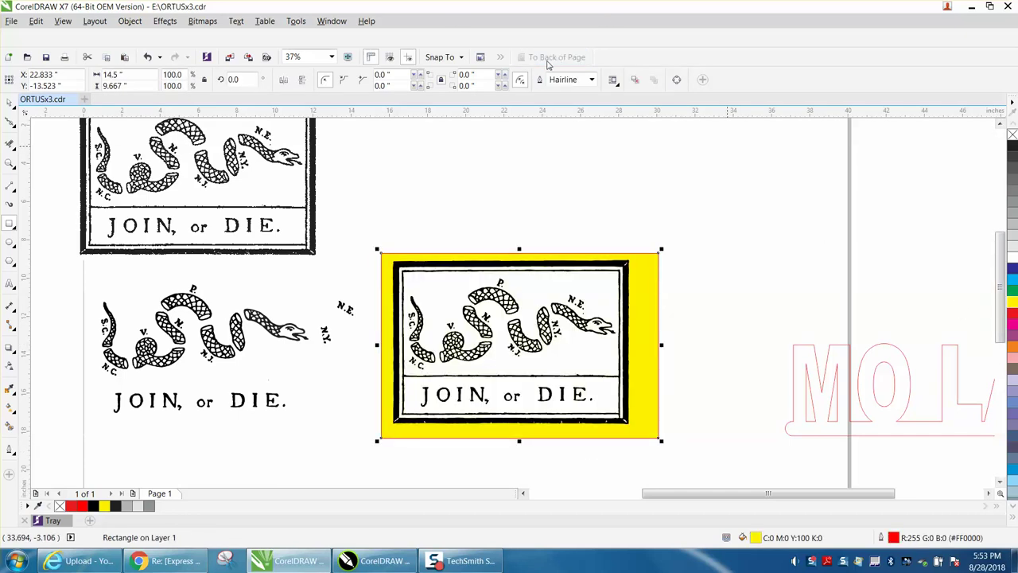
# - Check the Object menu's stacking order commands, then deselect the yellow rectangle
pyautogui.click(130, 20)
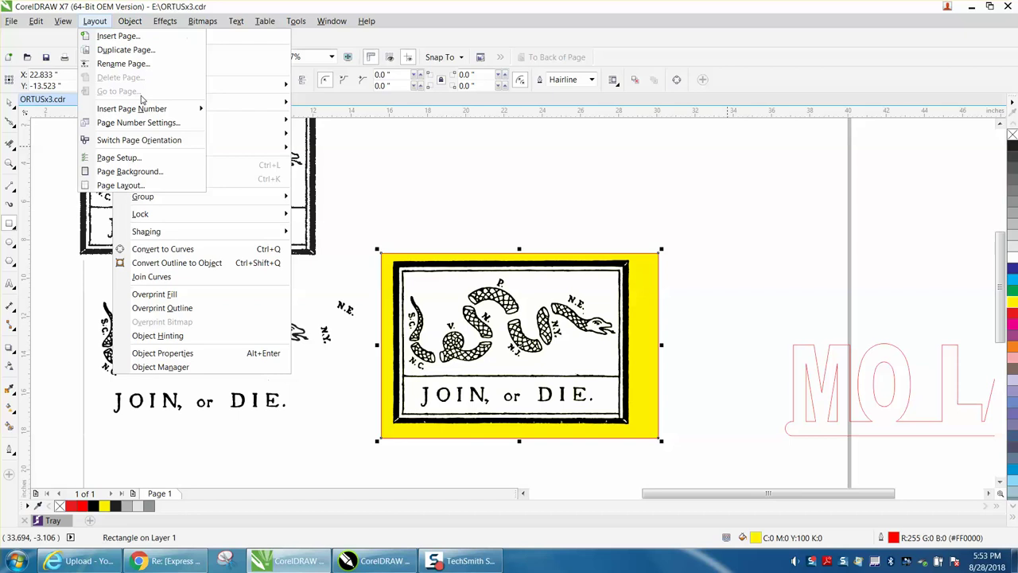
pyautogui.click(95, 20)
pyautogui.click(129, 21)
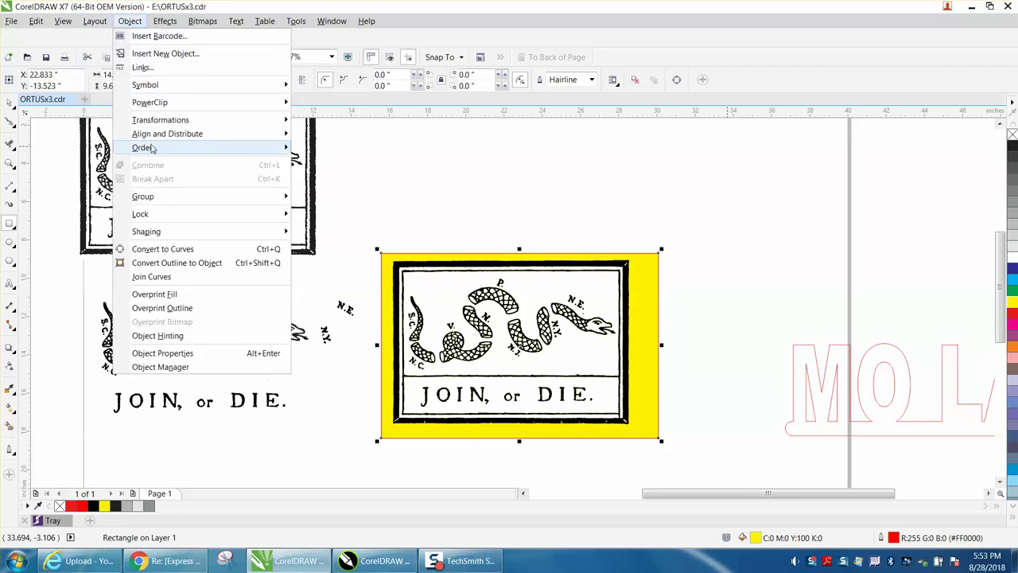
pyautogui.moveTo(153, 147)
pyautogui.click(488, 149)
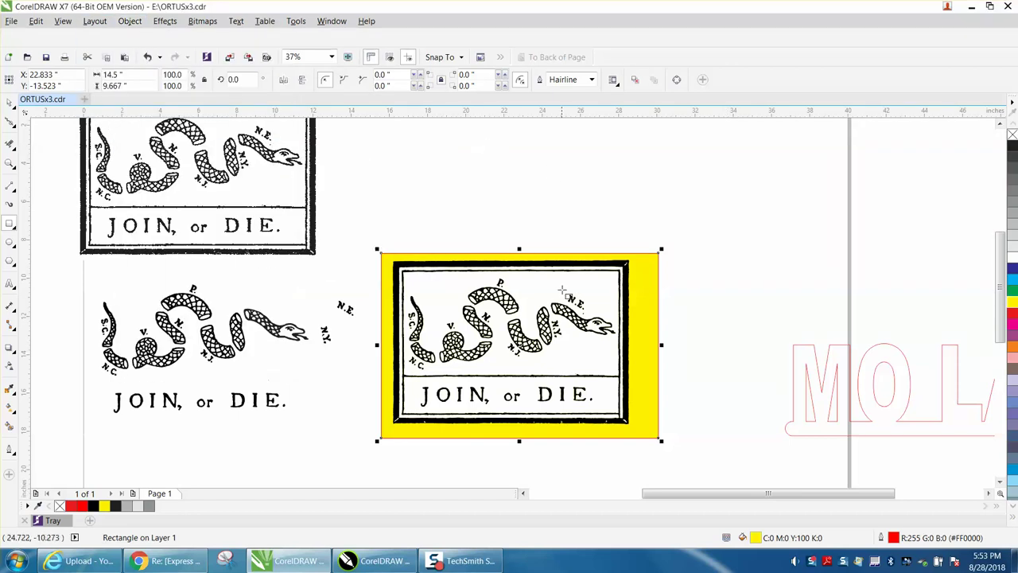
pyautogui.click(9, 101)
pyautogui.click(472, 245)
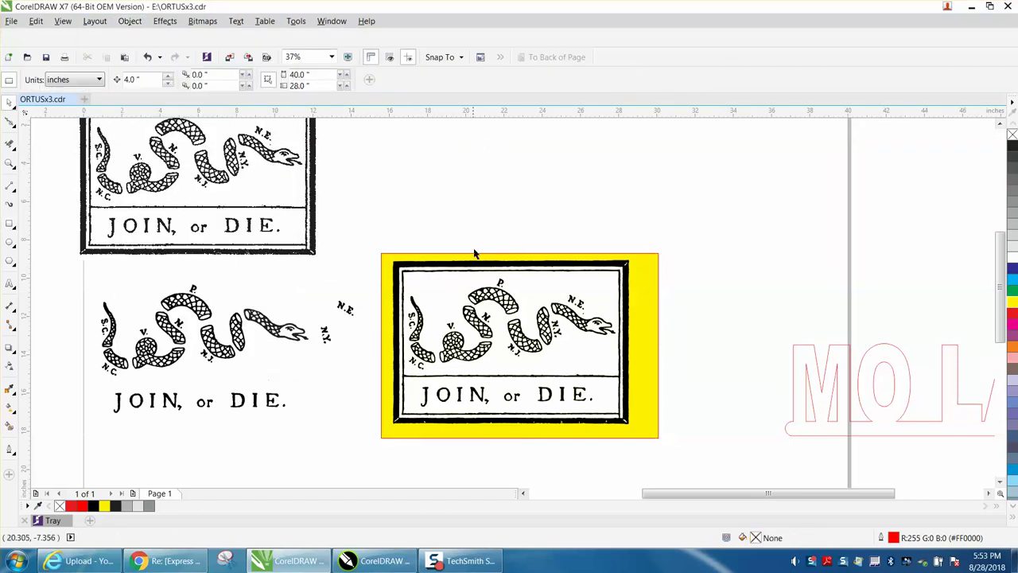
# - Select the flag copy and Ungroup All its pieces
pyautogui.click(469, 283)
pyautogui.scroll(2, 470, 282)
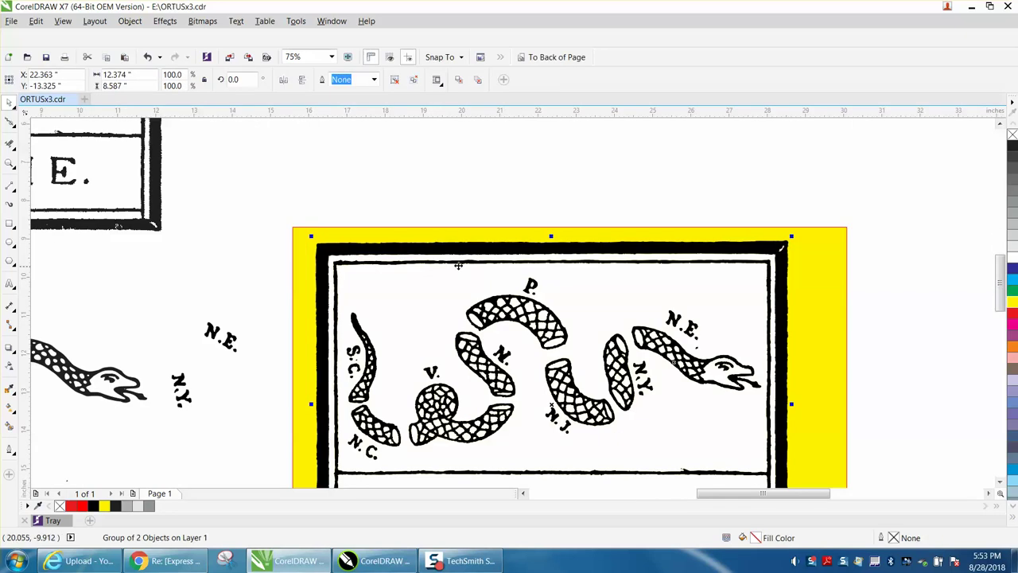
pyautogui.click(129, 21)
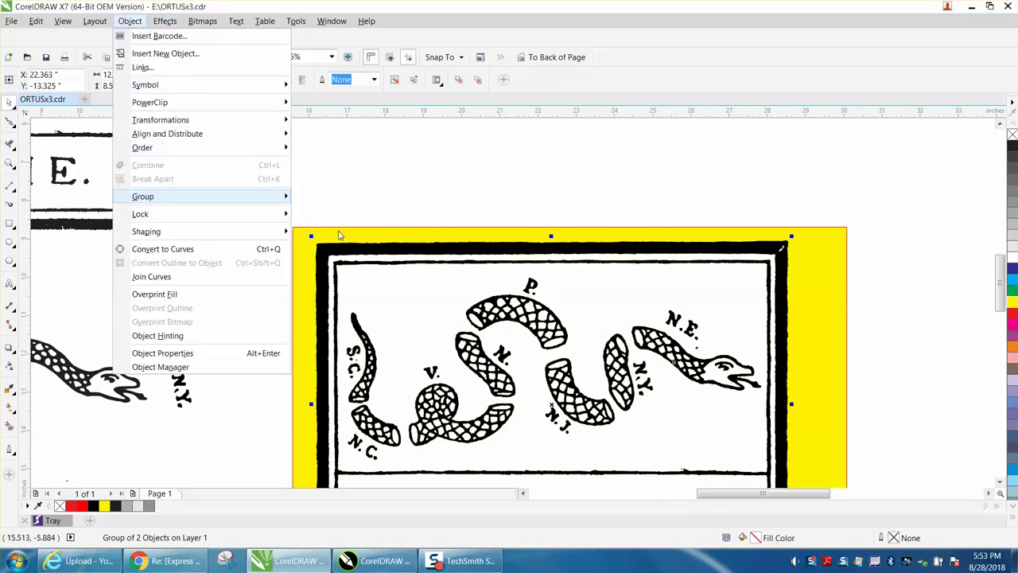
pyautogui.moveTo(291, 198)
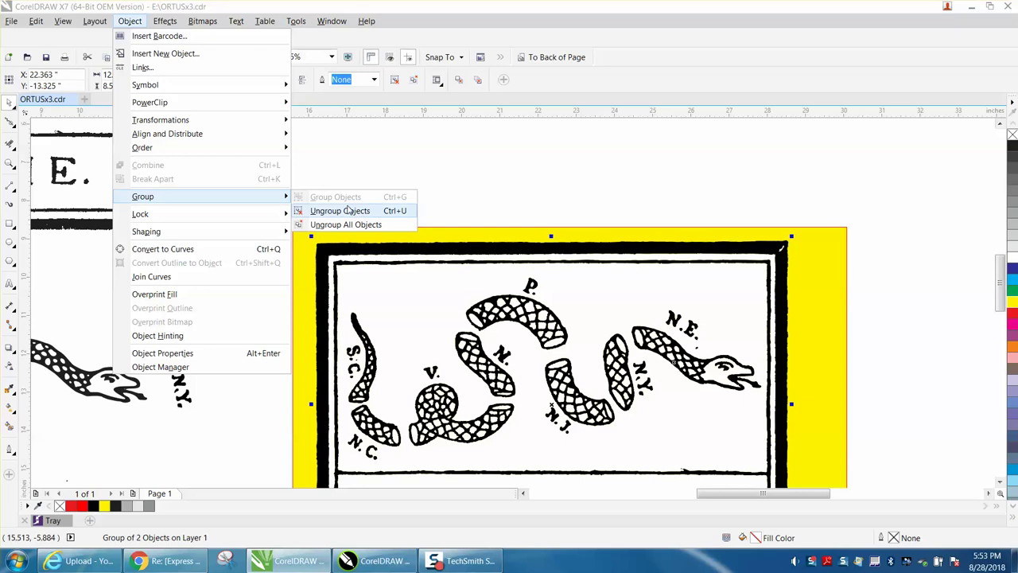
pyautogui.click(355, 225)
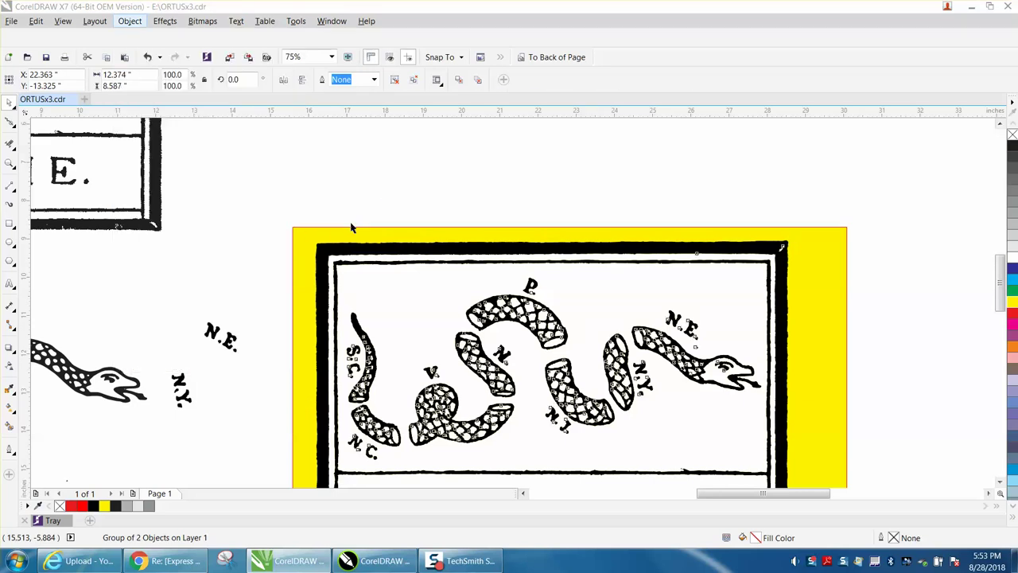
# - Delete the white inner panel, black frame, lettering panel and white border
pyautogui.click(395, 275)
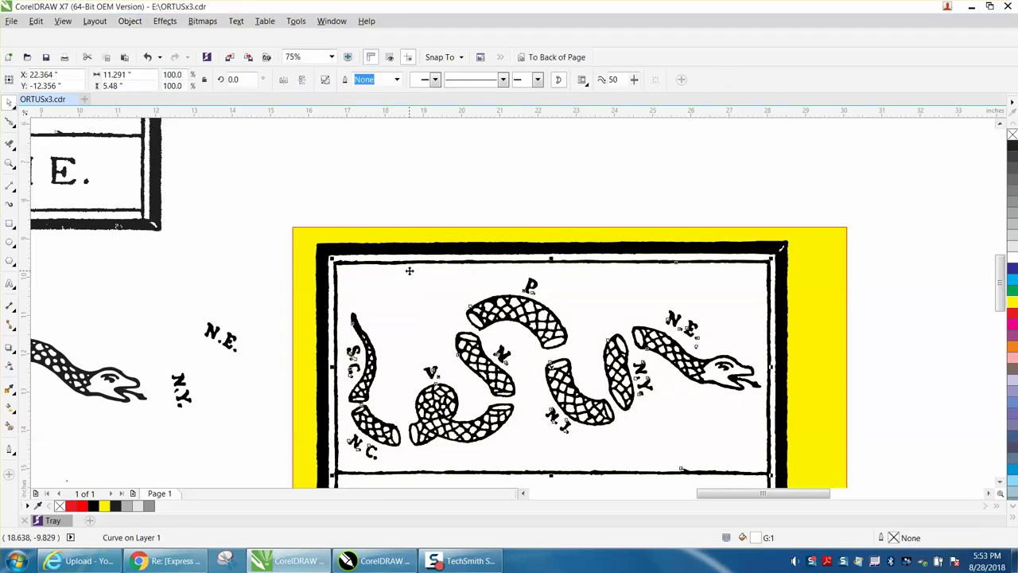
pyautogui.press('Delete')
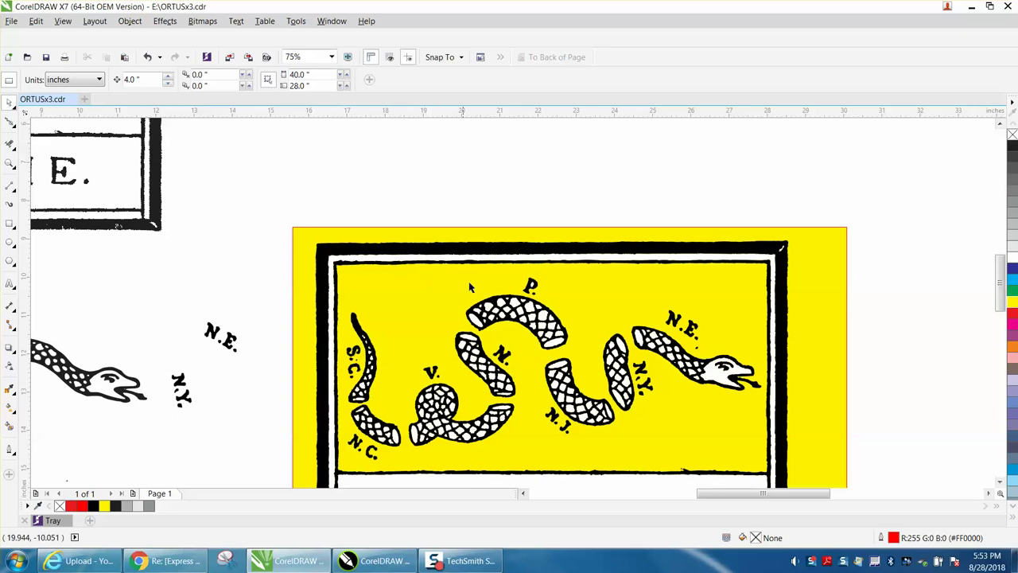
pyautogui.scroll(-2, 461, 268)
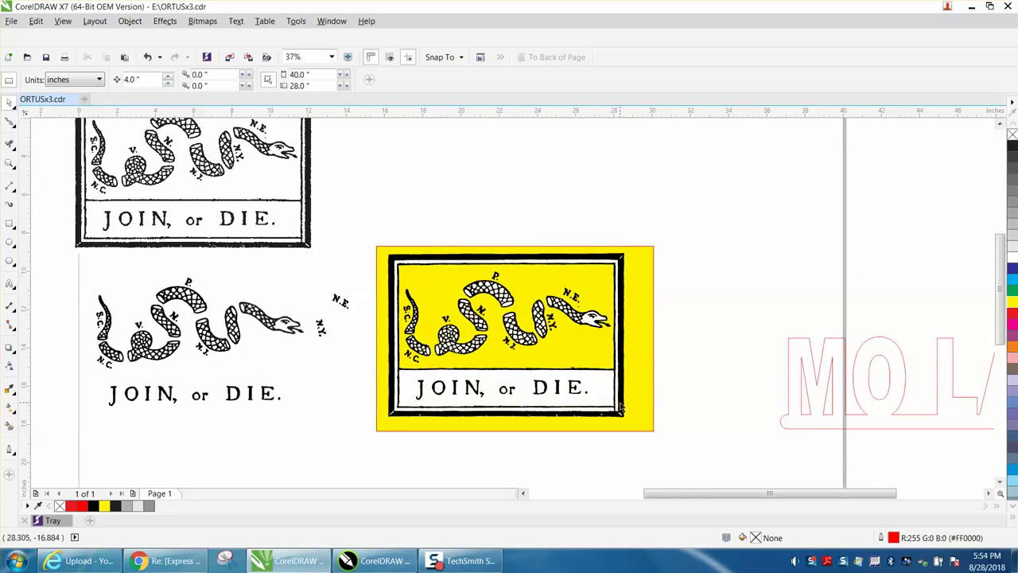
pyautogui.click(620, 400)
pyautogui.press('Delete')
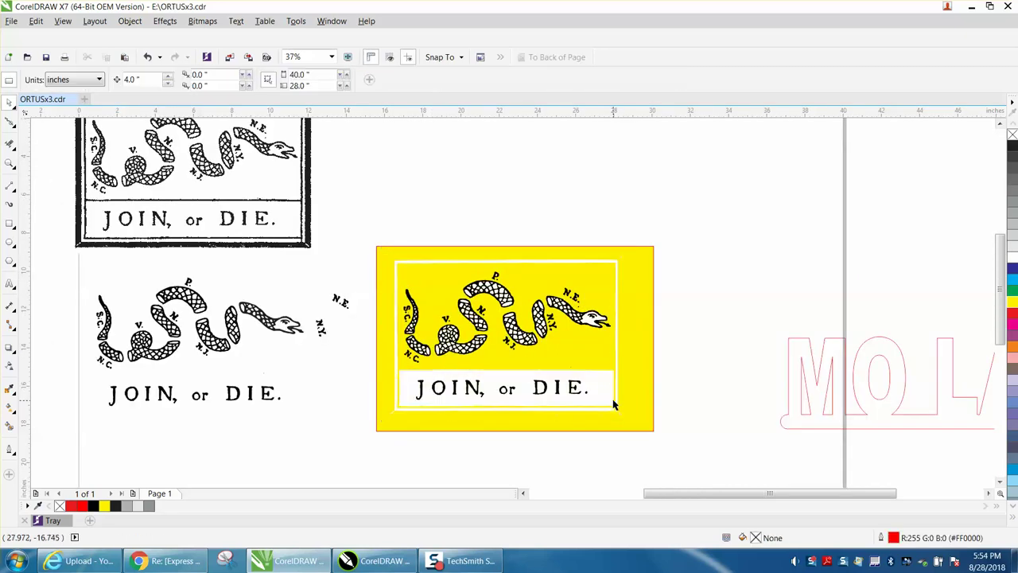
pyautogui.click(611, 399)
pyautogui.press('Delete')
pyautogui.click(617, 402)
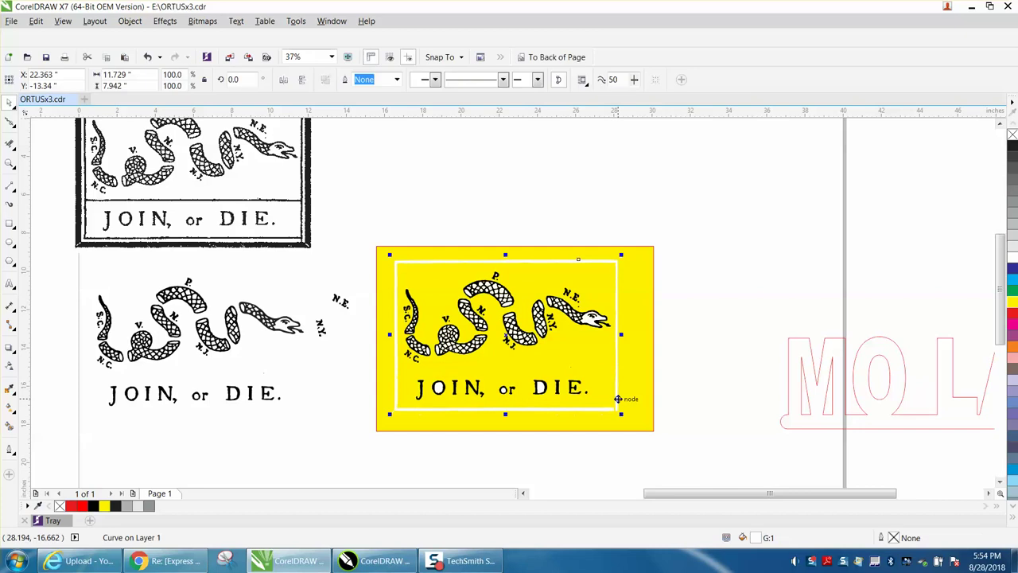
pyautogui.press('Delete')
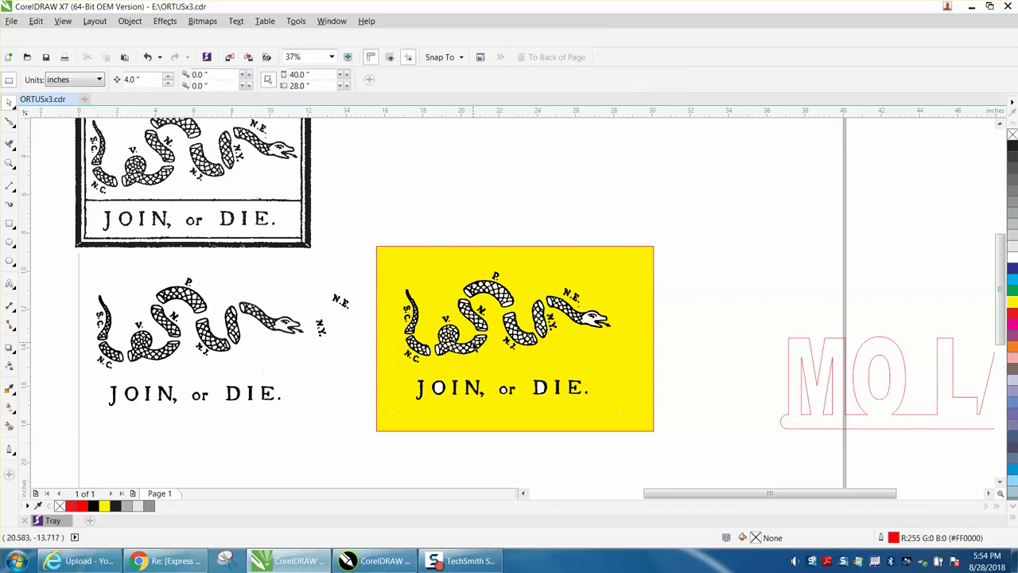
# - Select the whole flag and set up Find Objects for a black uniform fill, then close it
pyautogui.moveTo(366, 240); pyautogui.dragTo(693, 466)
pyautogui.click(37, 22)
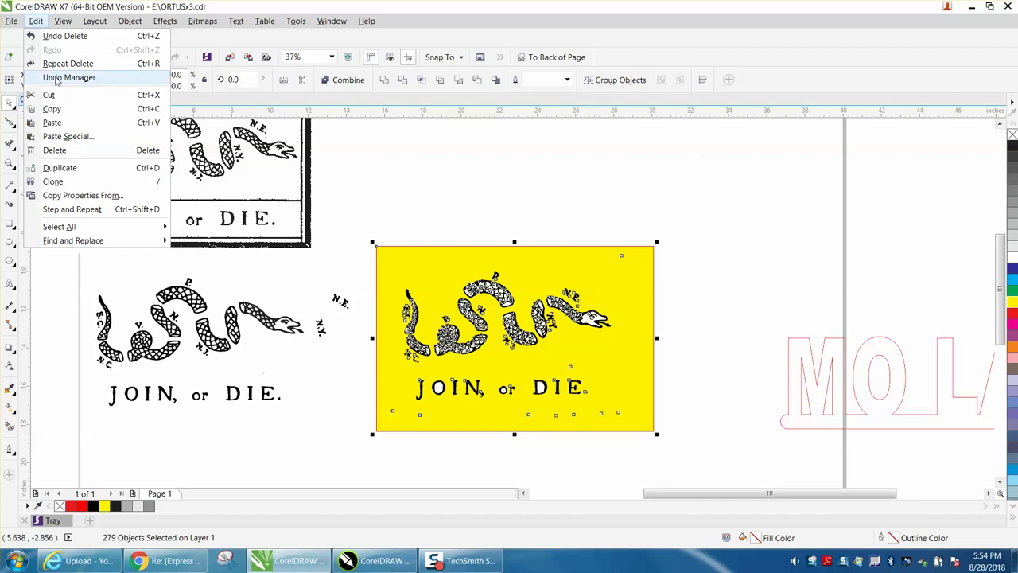
pyautogui.moveTo(70, 237)
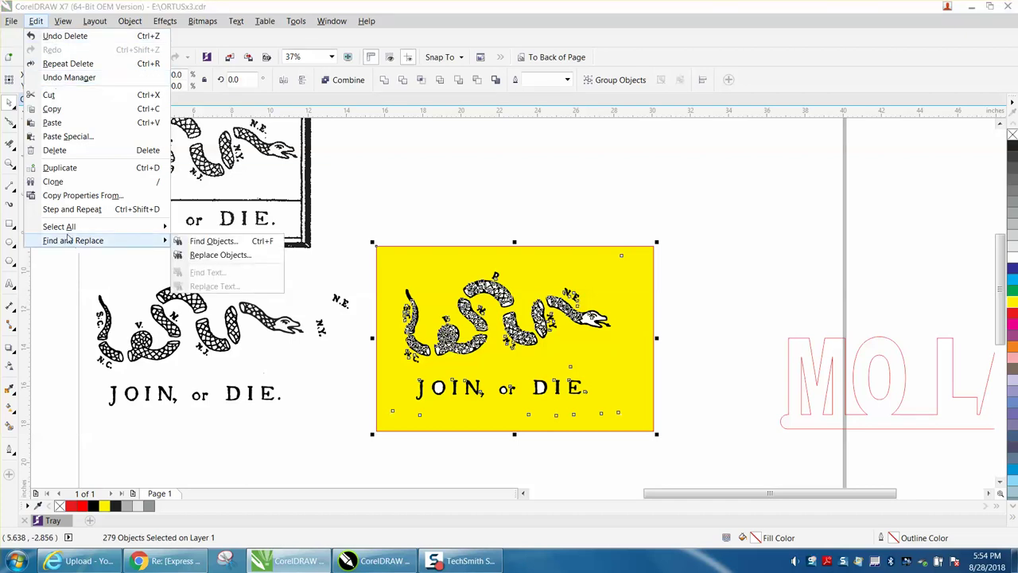
pyautogui.click(199, 241)
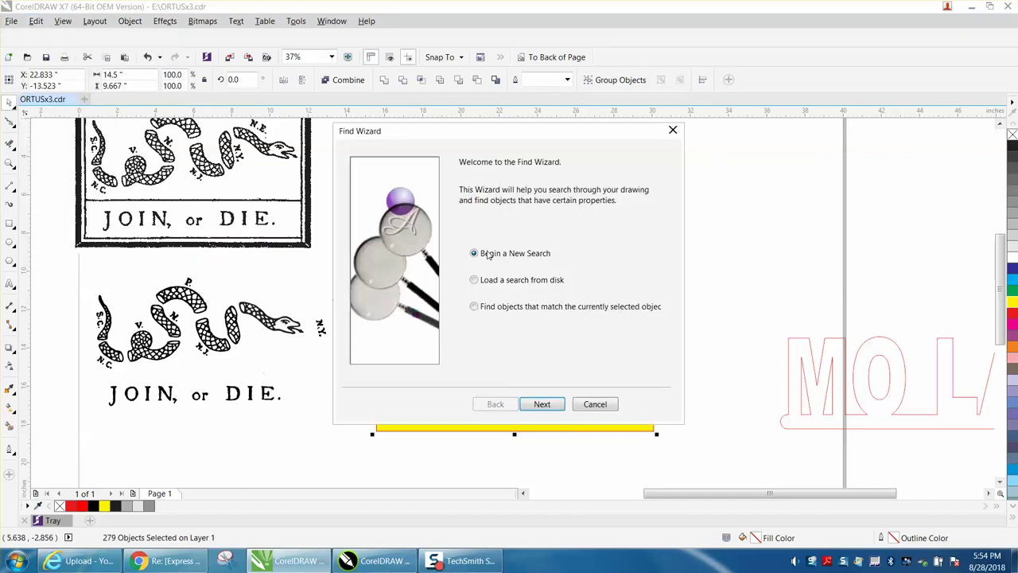
pyautogui.click(542, 404)
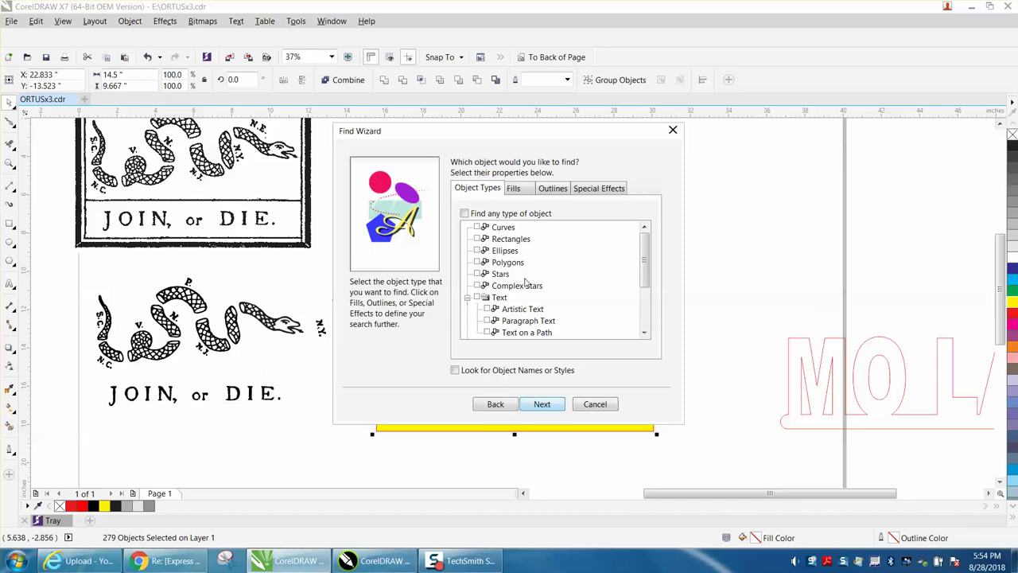
pyautogui.click(515, 189)
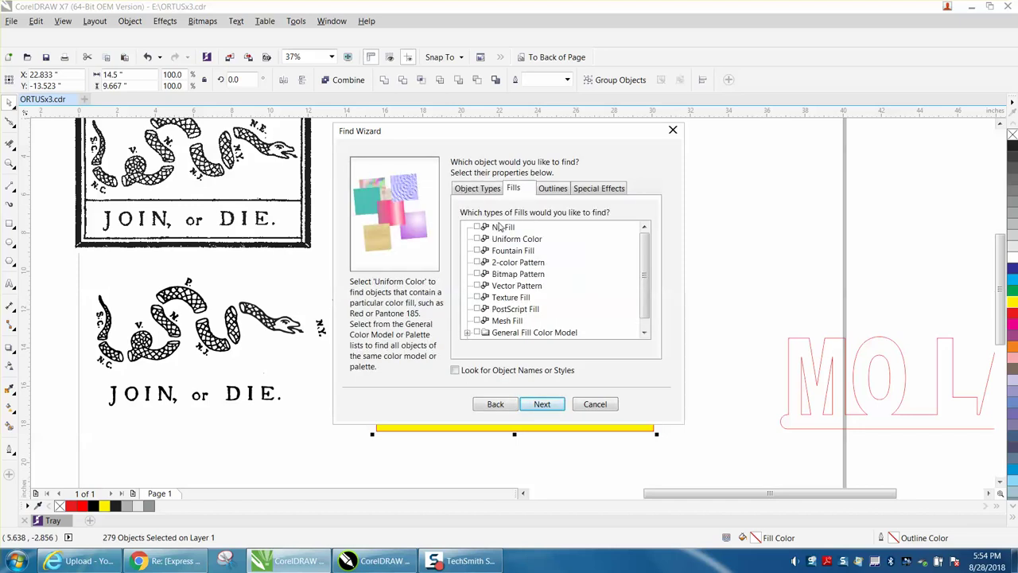
pyautogui.click(542, 404)
pyautogui.click(386, 204)
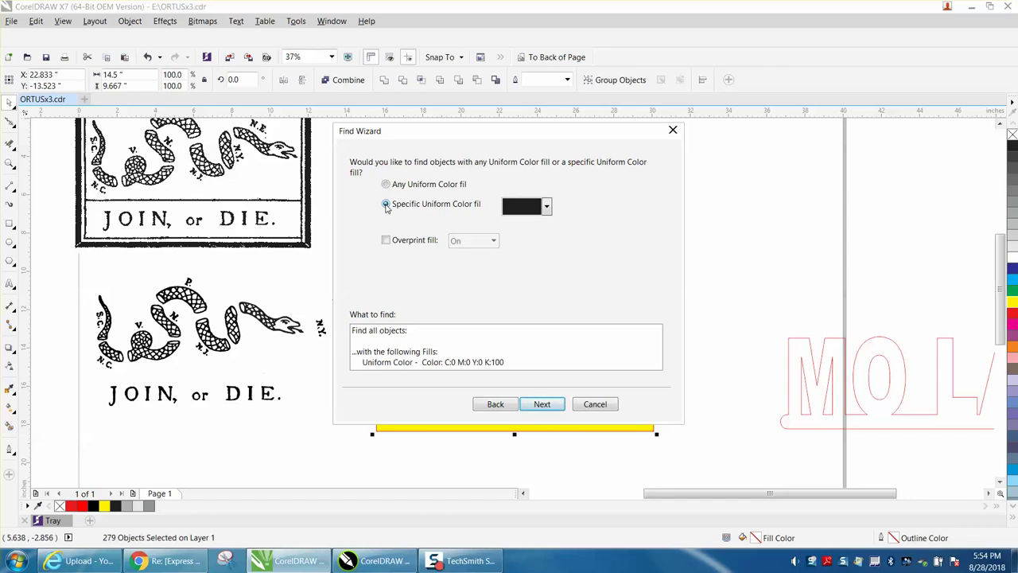
pyautogui.click(546, 207)
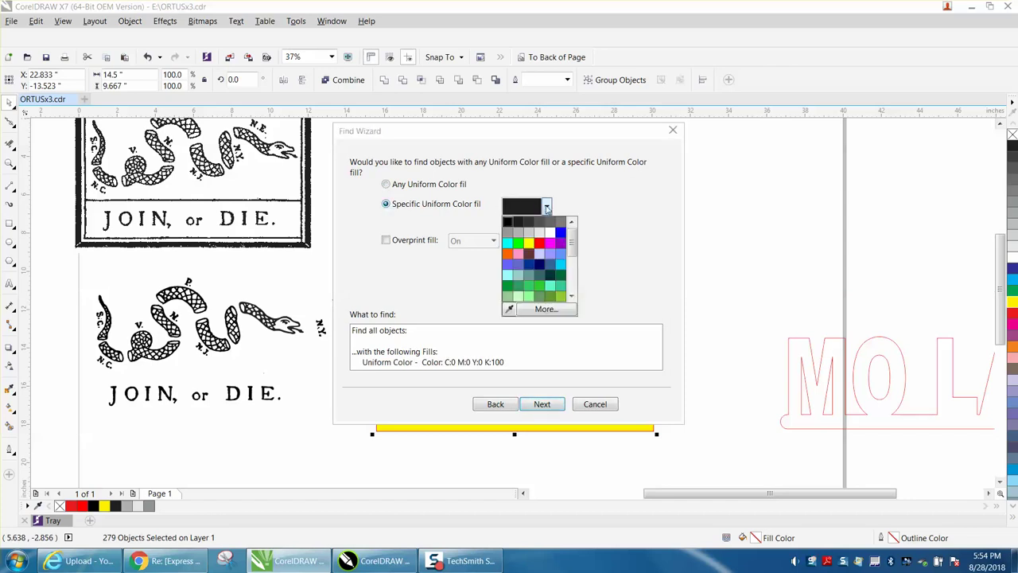
pyautogui.click(509, 309)
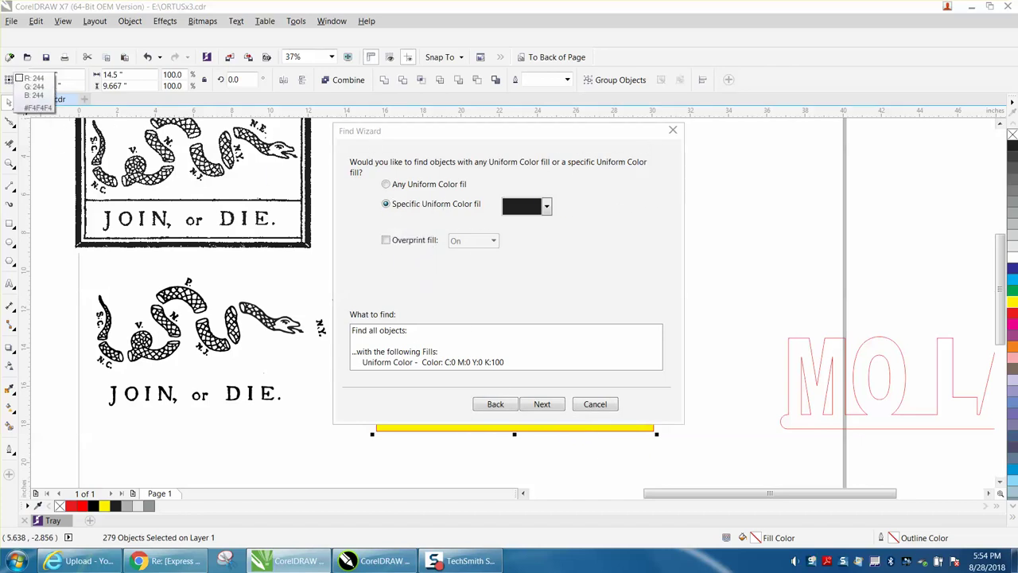
pyautogui.click(142, 181)
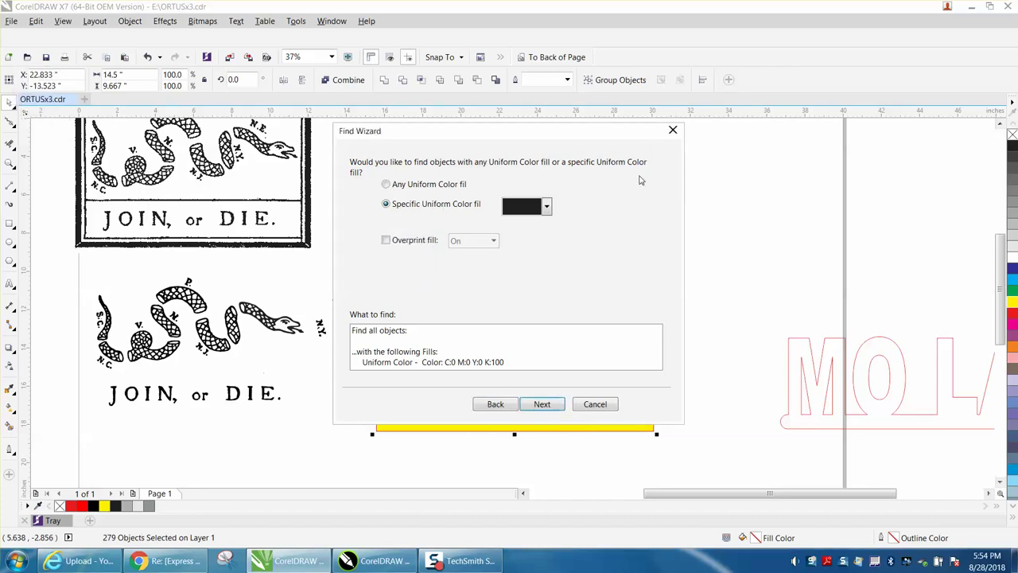
pyautogui.click(672, 130)
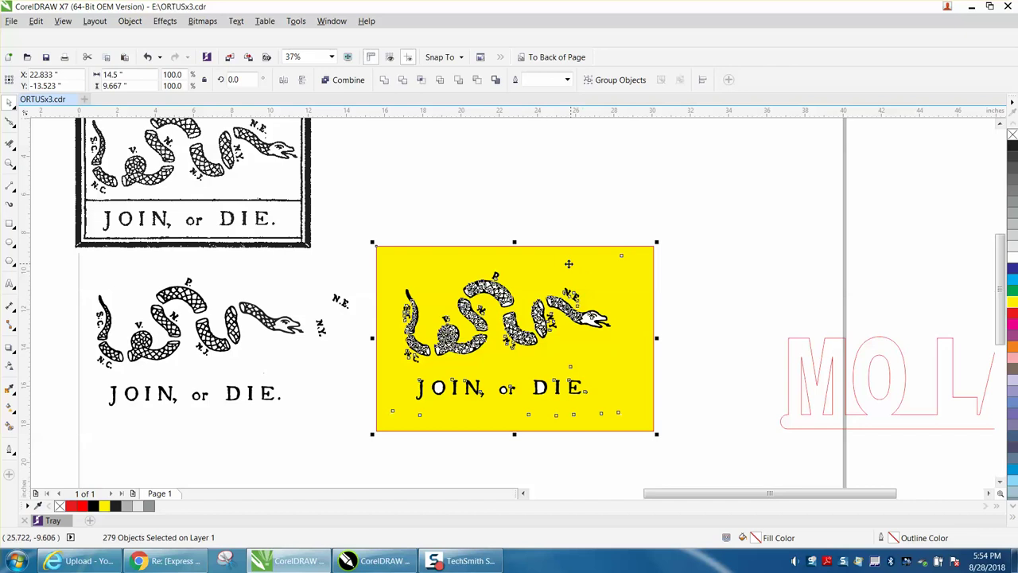
# - Zoom in on the yellow flag and return to the Pick tool
pyautogui.scroll(-2, 568, 263)
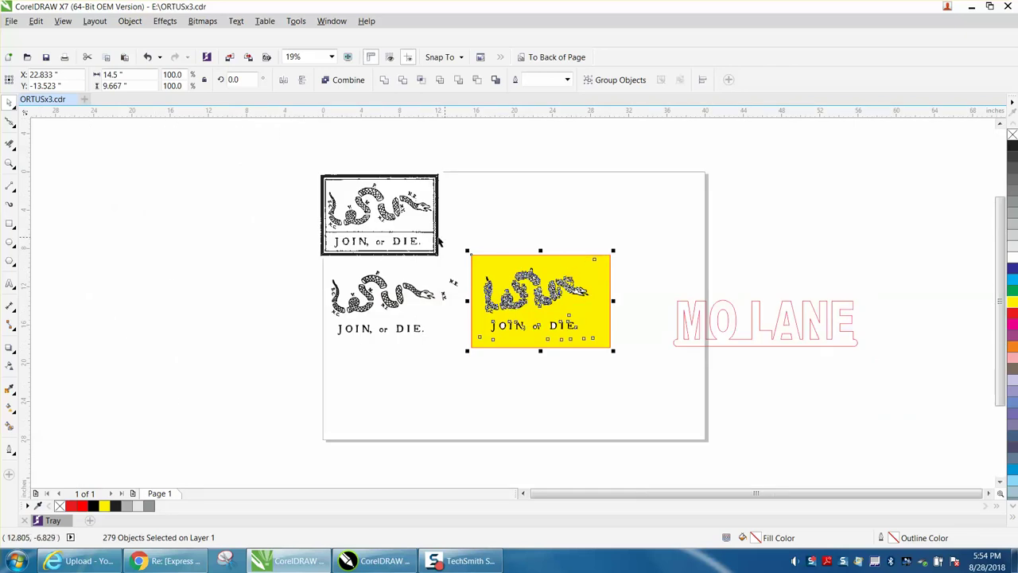
pyautogui.click(9, 163)
pyautogui.moveTo(412, 206); pyautogui.dragTo(859, 374)
pyautogui.click(10, 102)
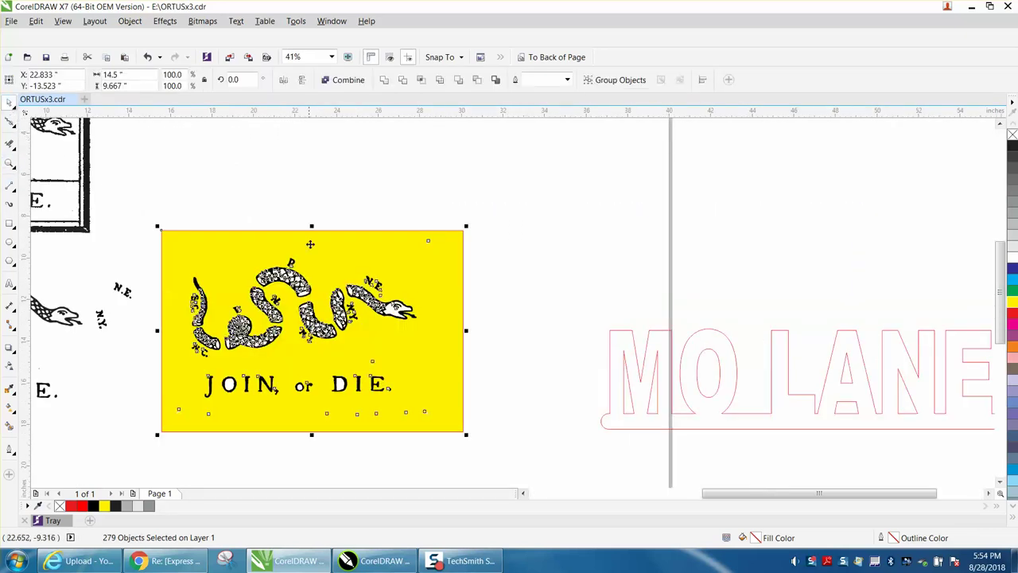
# - Set up Find Objects to search a specific uniform fill eyedropped from the artwork (white G:1)
pyautogui.click(36, 21)
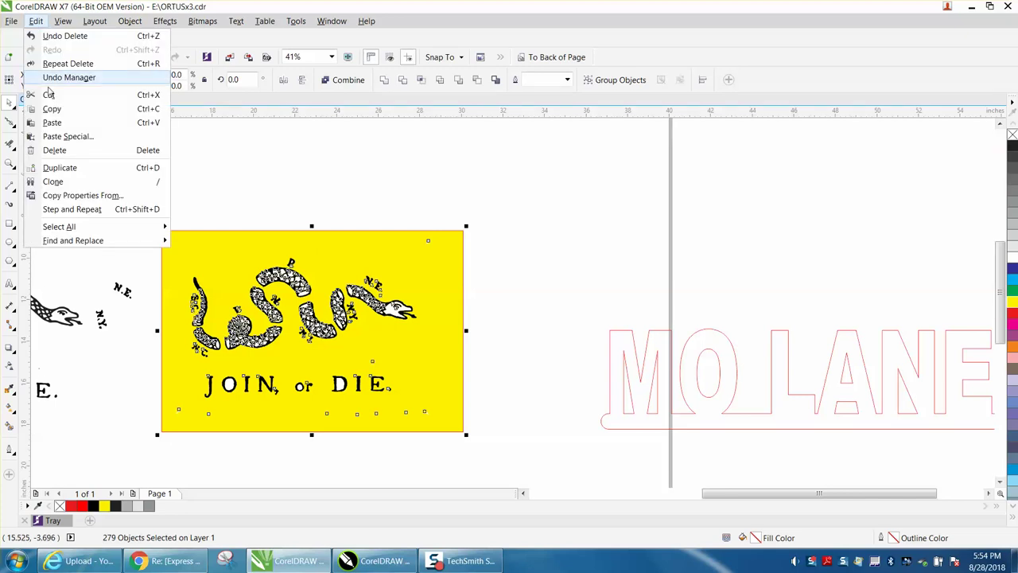
pyautogui.moveTo(86, 241)
pyautogui.click(203, 240)
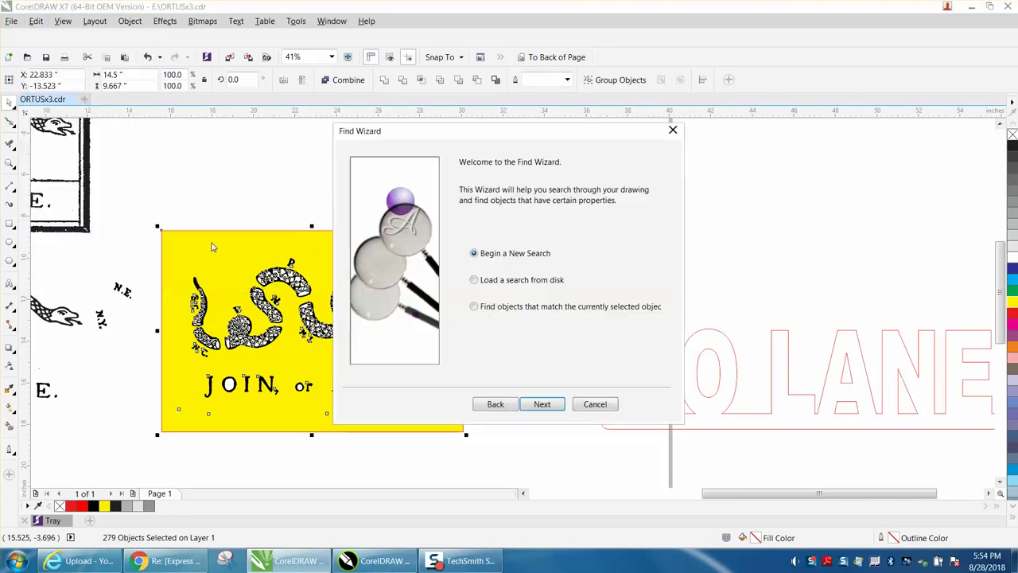
pyautogui.click(544, 405)
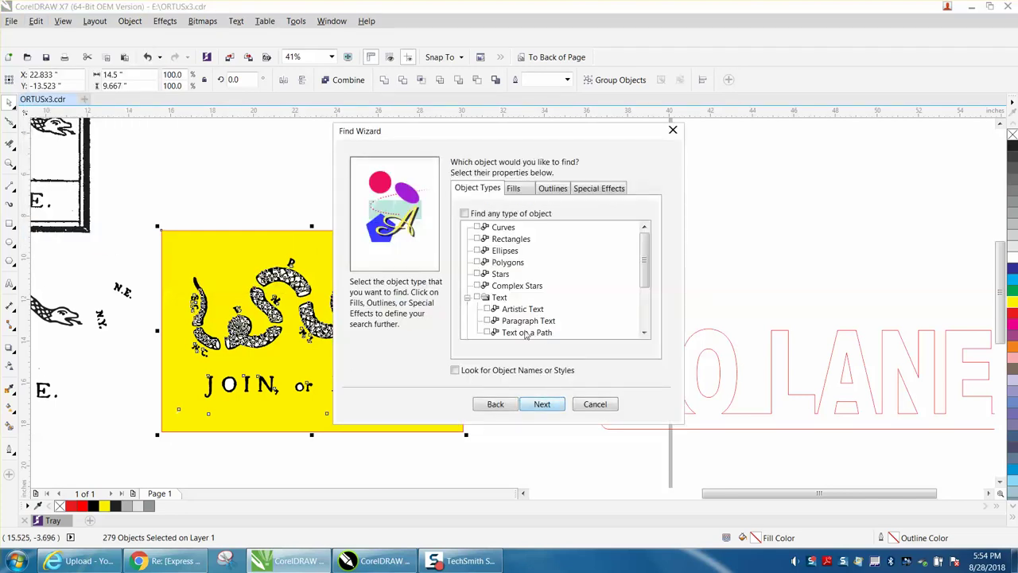
pyautogui.click(513, 188)
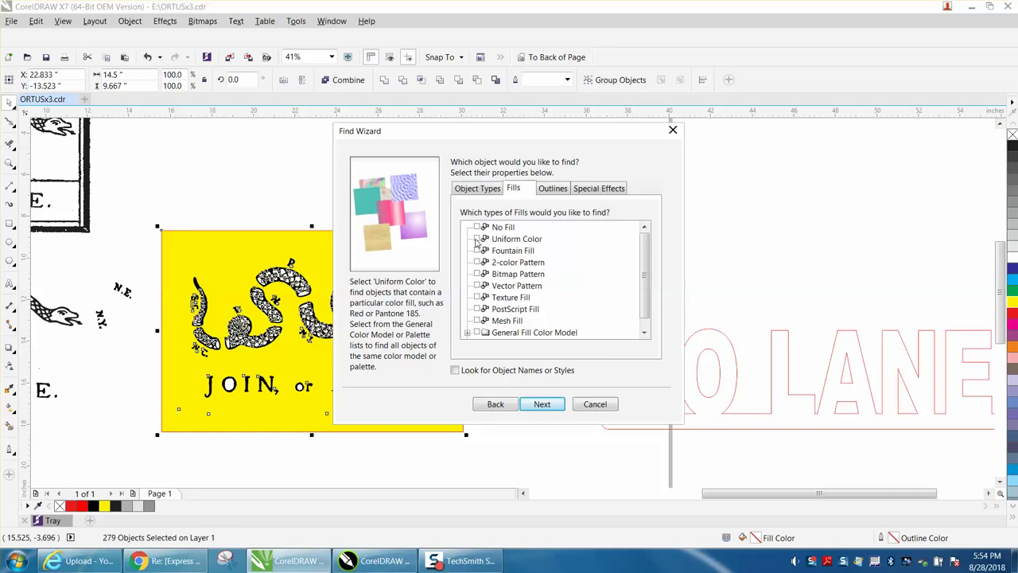
pyautogui.click(542, 405)
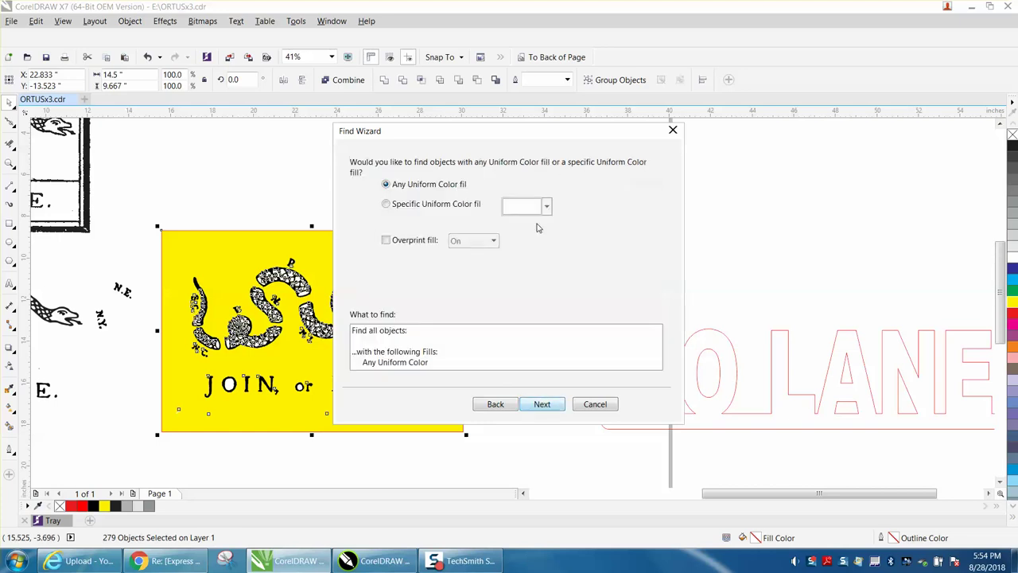
pyautogui.click(387, 204)
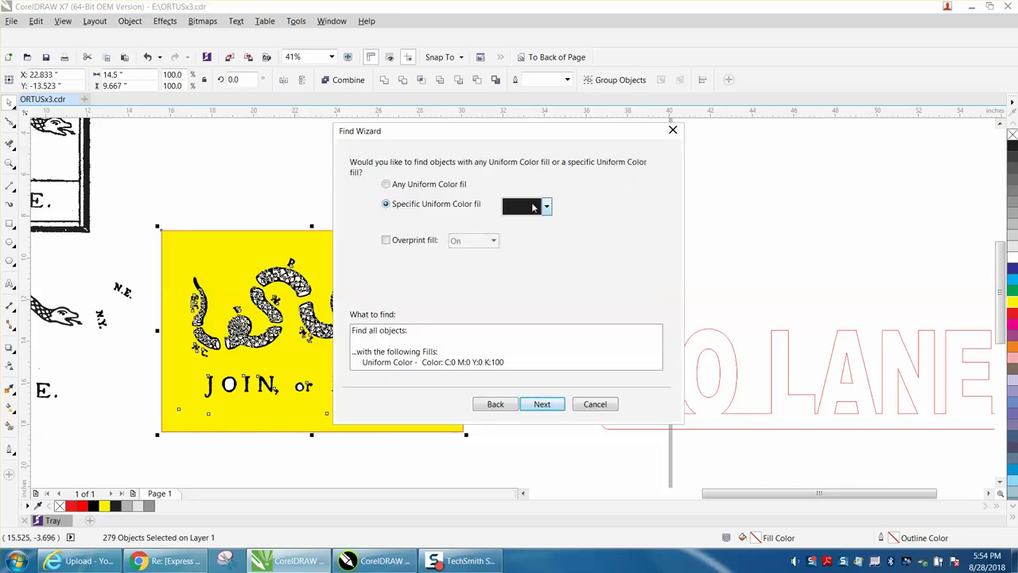
pyautogui.click(546, 206)
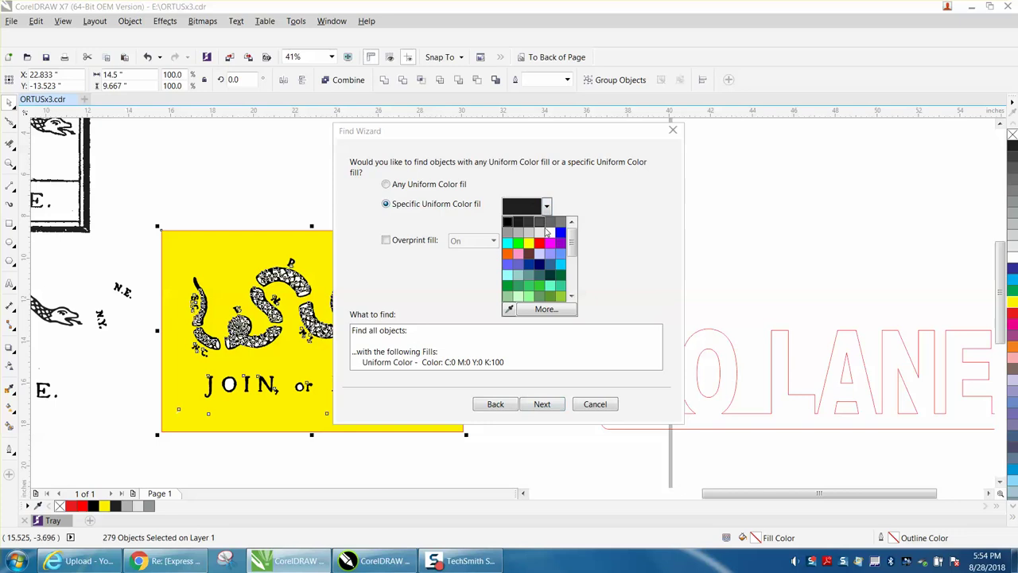
pyautogui.click(510, 309)
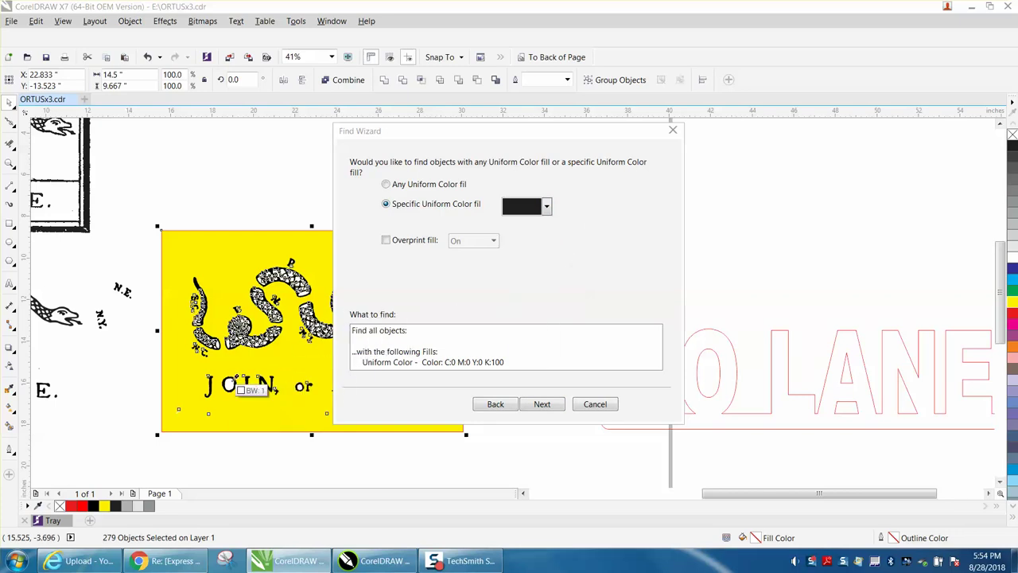
pyautogui.click(236, 390)
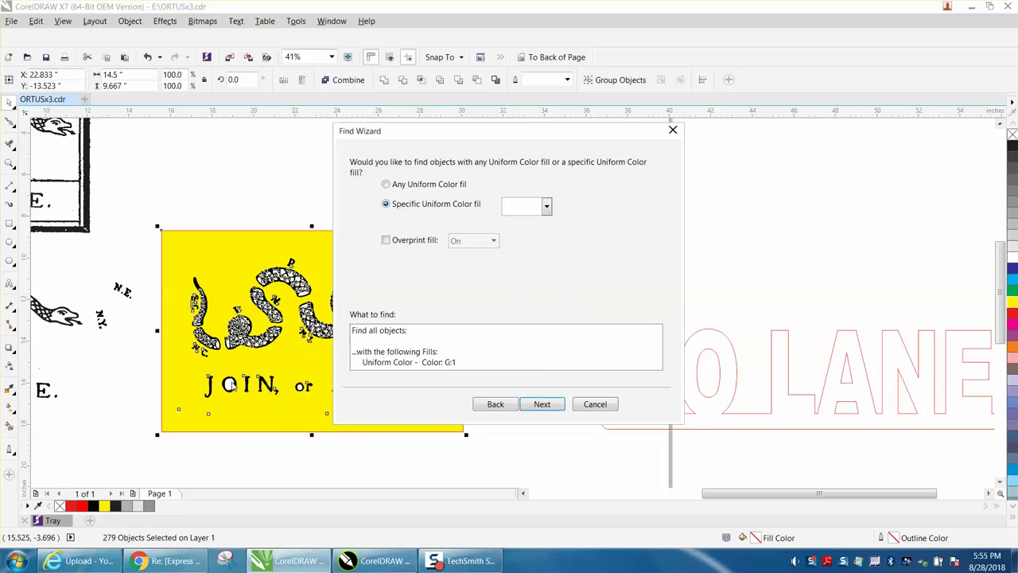
# - Finish the search, select all 230 matching objects, close Find and deselect
pyautogui.click(541, 405)
pyautogui.click(542, 405)
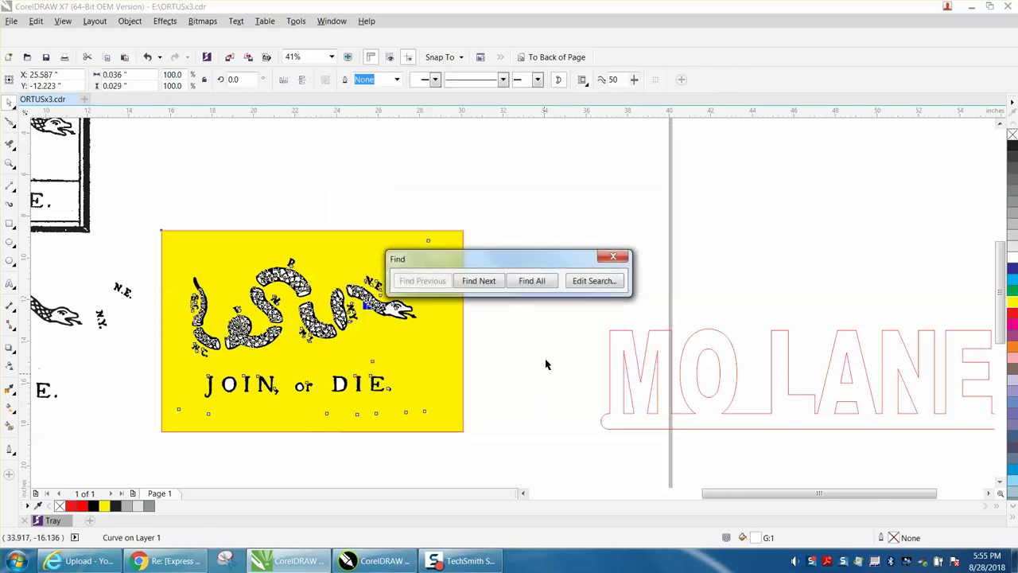
pyautogui.click(531, 280)
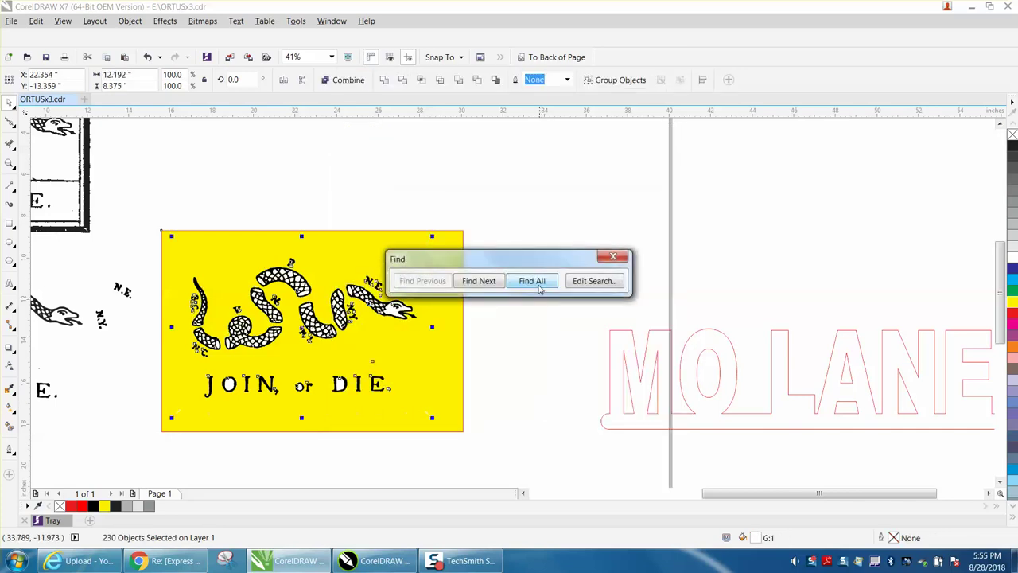
pyautogui.click(612, 257)
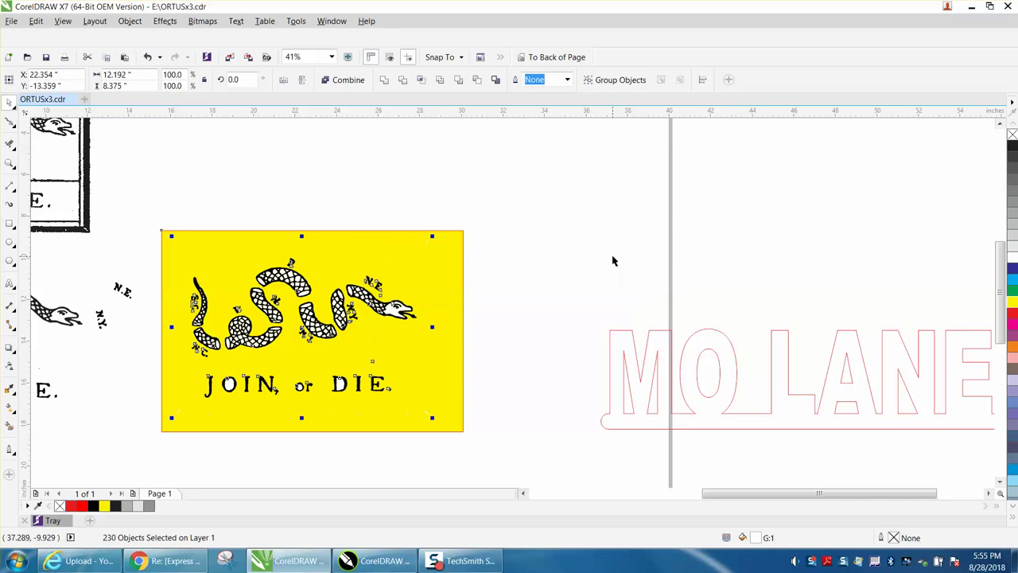
pyautogui.click(611, 256)
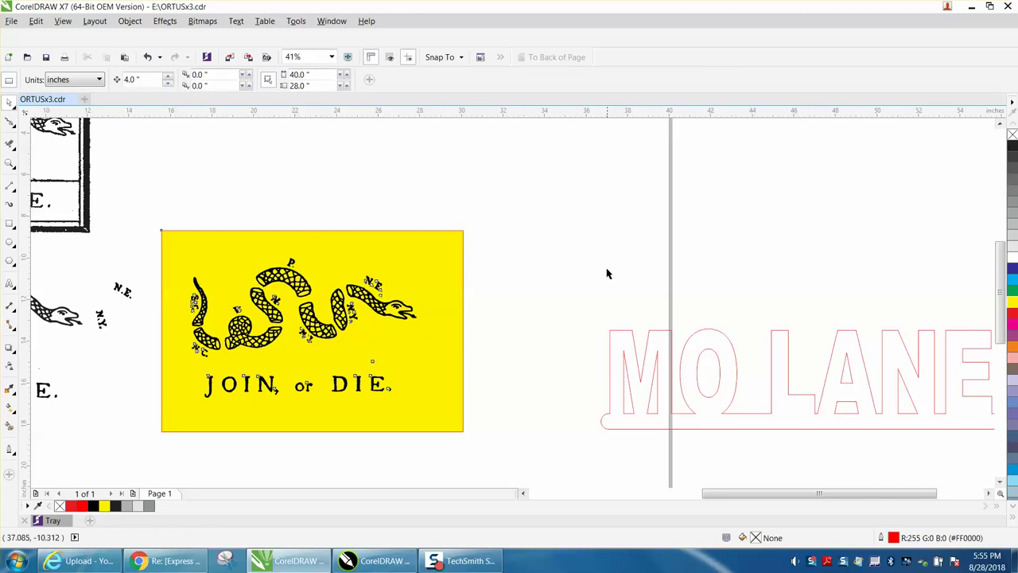
# - Delete the yellow background rectangle, then zoom in on the snake head and back out to 125%
pyautogui.click(460, 318)
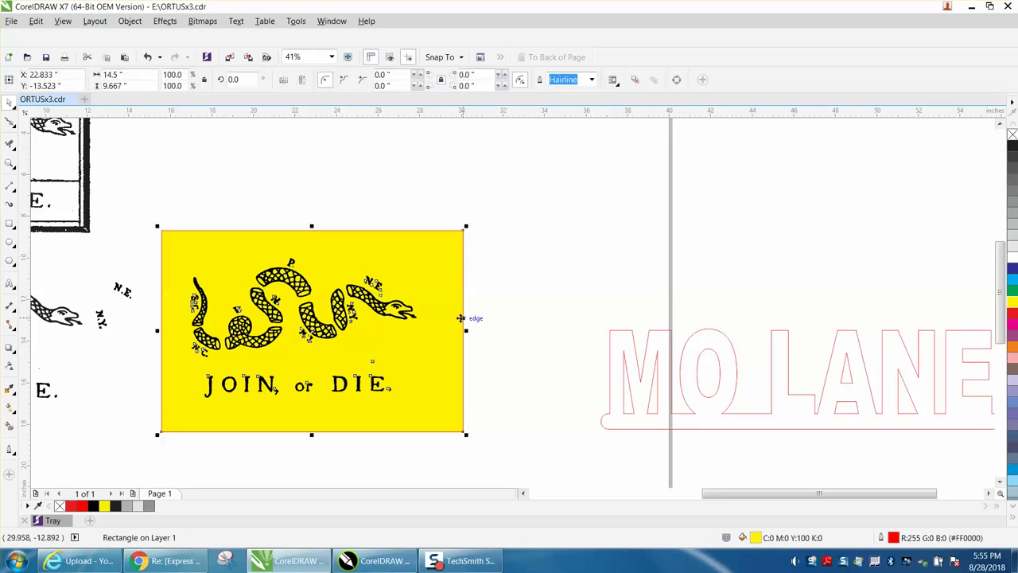
pyautogui.press('Delete')
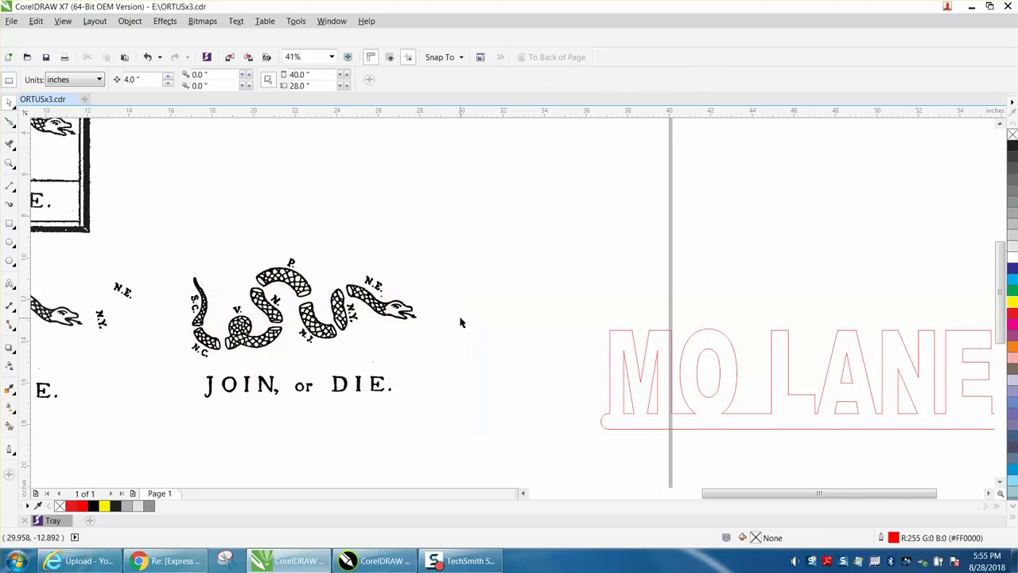
pyautogui.click(10, 164)
pyautogui.moveTo(168, 230); pyautogui.dragTo(483, 416)
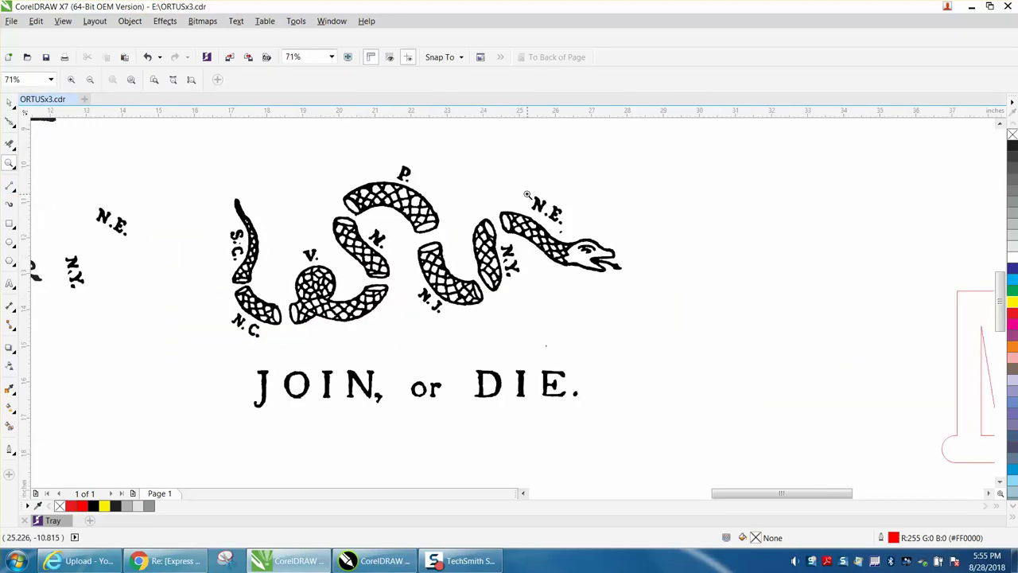
pyautogui.moveTo(526, 191); pyautogui.dragTo(600, 240)
pyautogui.rightClick(410, 235)
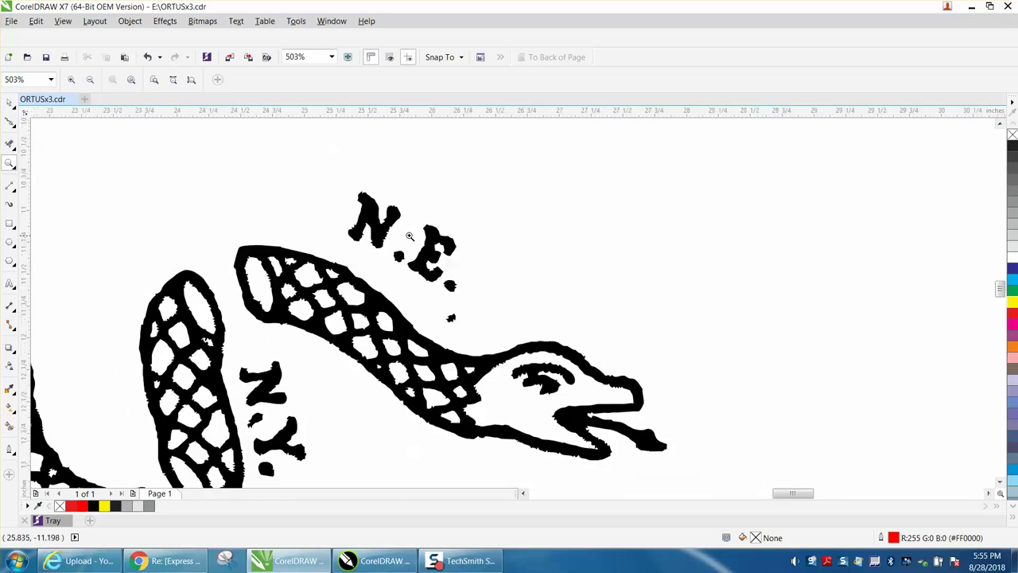
pyautogui.rightClick(405, 231)
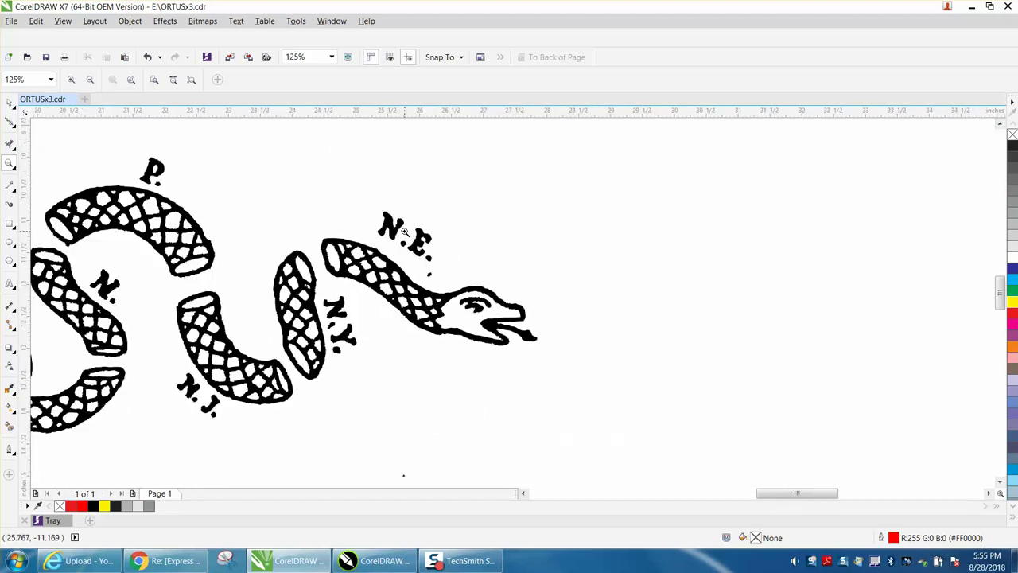
pyautogui.click(9, 102)
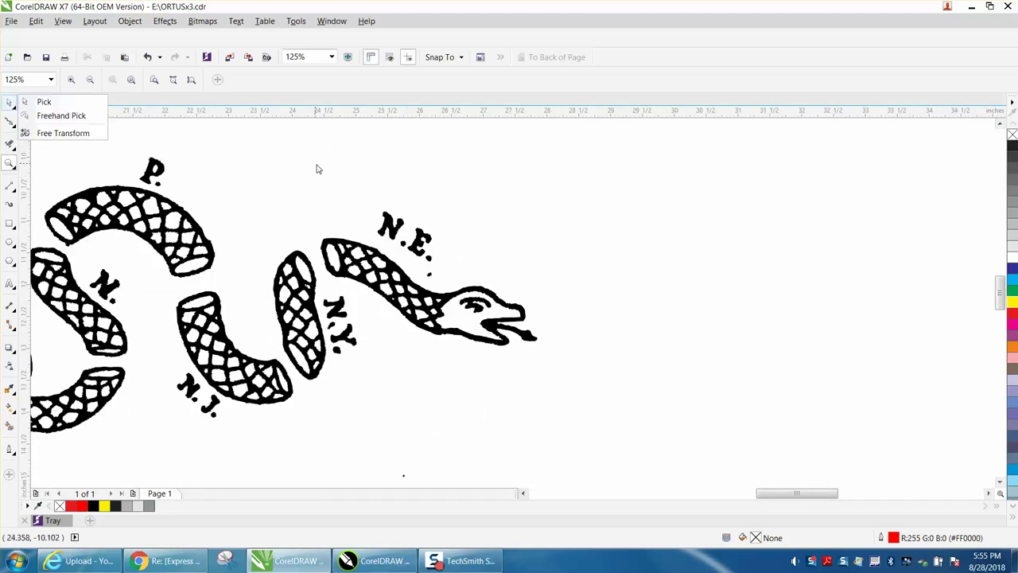
# - Set the nudge distance to 5" after a first lasso attempt on N.E
pyautogui.click(45, 116)
pyautogui.moveTo(366, 207); pyautogui.dragTo(382, 244)
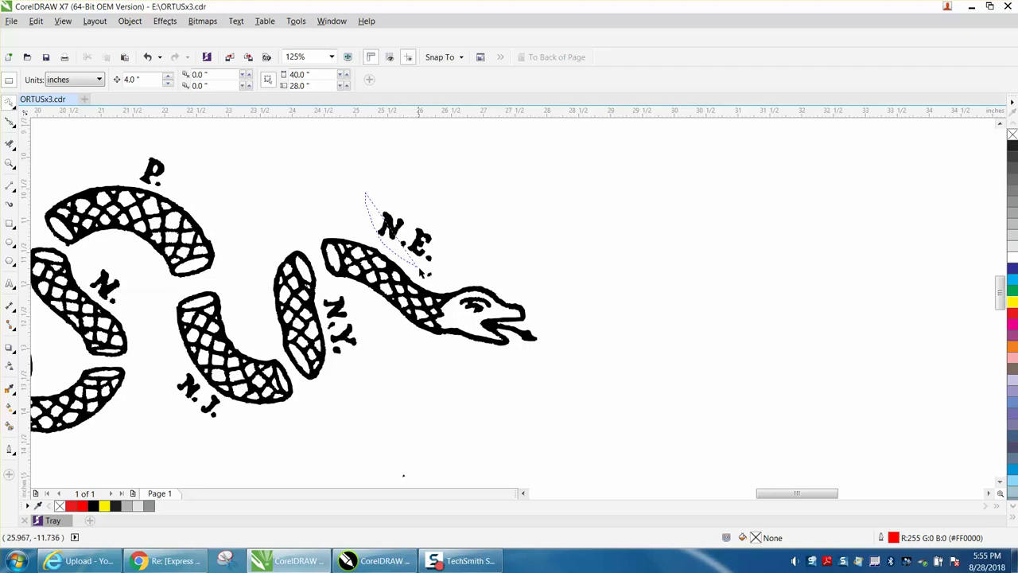
pyautogui.moveTo(422, 273)
pyautogui.mouseDown()
pyautogui.moveTo(438, 278)
pyautogui.moveTo(449, 216)
pyautogui.moveTo(409, 209)
pyautogui.mouseUp()
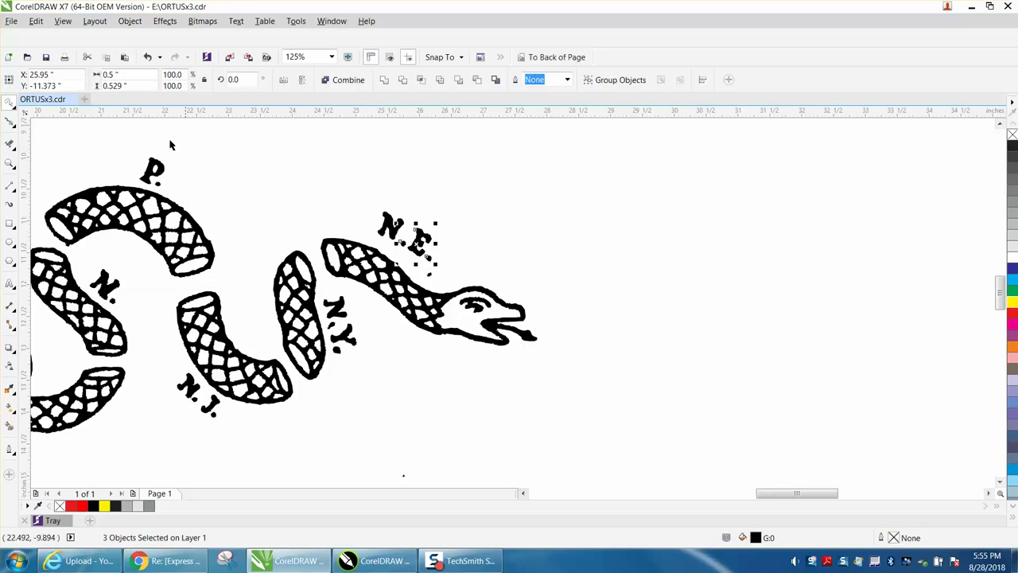
pyautogui.click(86, 127)
pyautogui.moveTo(137, 81); pyautogui.dragTo(109, 89)
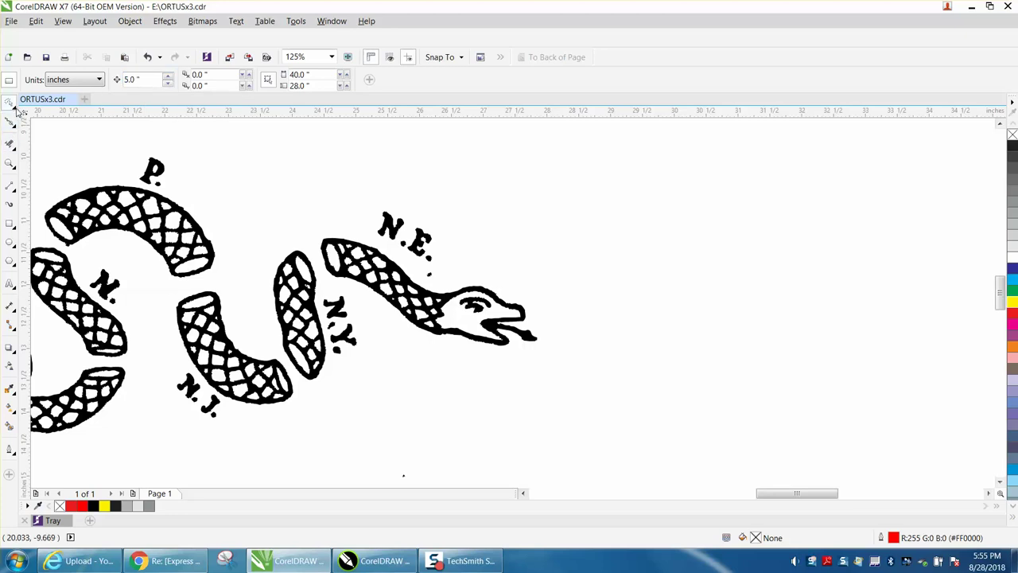
# - Lasso the N.E. letters and nudge them 5" right, then delete a stray dot
pyautogui.click(16, 108)
pyautogui.click(42, 117)
pyautogui.moveTo(378, 248)
pyautogui.mouseDown()
pyautogui.moveTo(416, 266)
pyautogui.moveTo(452, 260)
pyautogui.moveTo(462, 238)
pyautogui.moveTo(450, 216)
pyautogui.mouseUp()
pyautogui.press('Right')
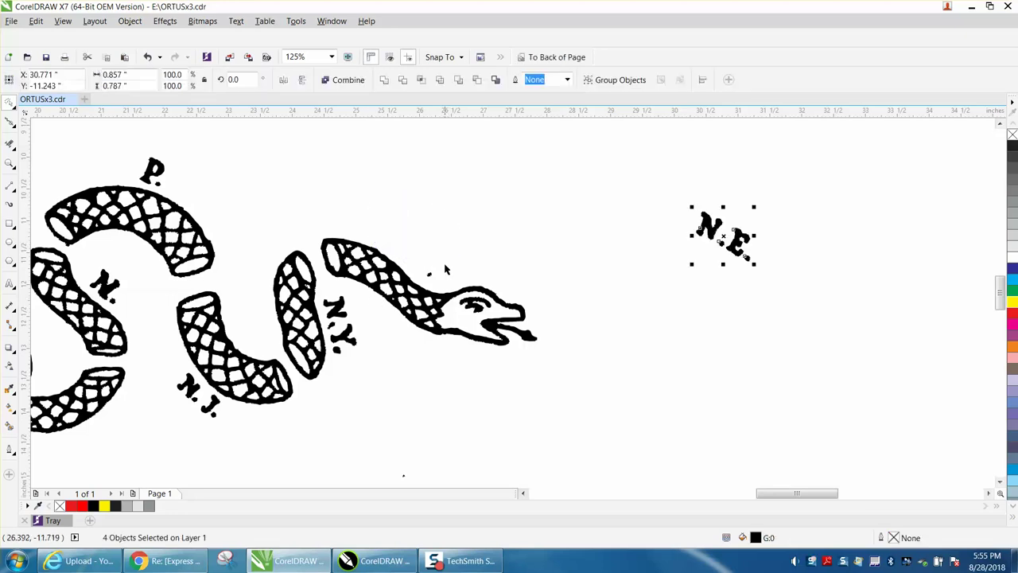
pyautogui.moveTo(445, 268)
pyautogui.mouseDown()
pyautogui.moveTo(427, 282)
pyautogui.moveTo(427, 272)
pyautogui.mouseUp()
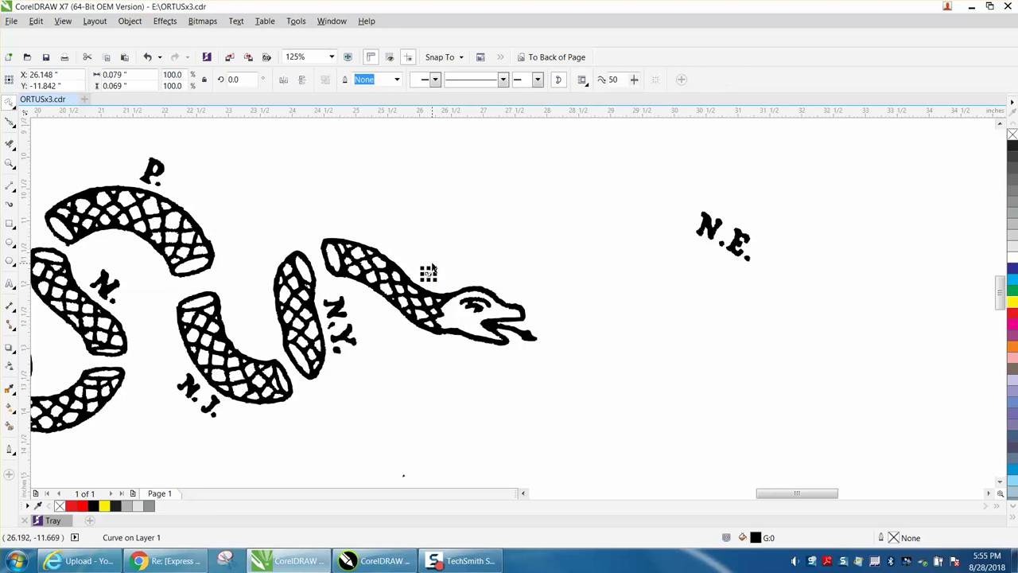
pyautogui.press('Delete')
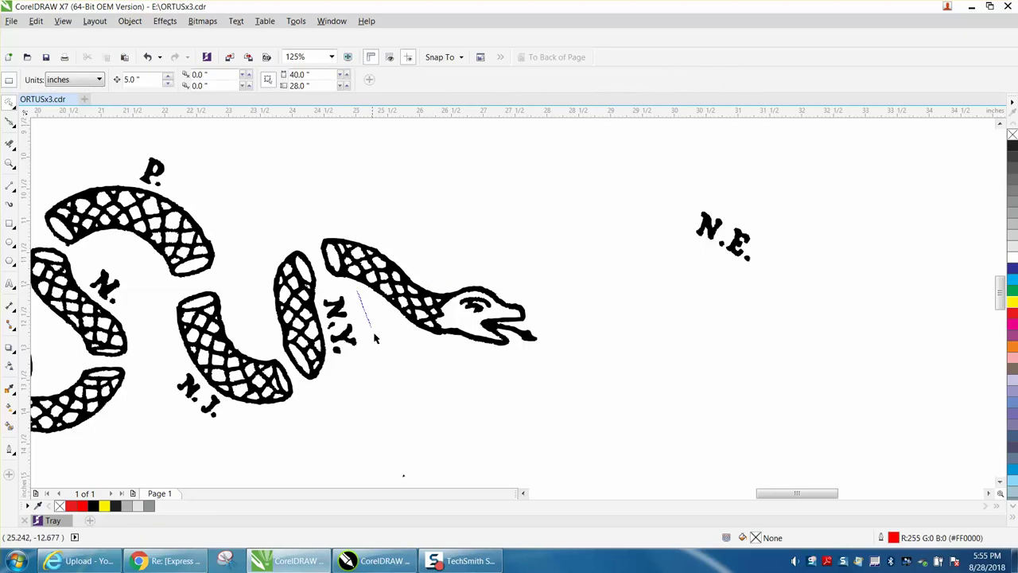
# - Nudge the N.Y. letters 5" right and lasso the snake head to separate it
pyautogui.moveTo(376, 338)
pyautogui.mouseDown()
pyautogui.moveTo(362, 374)
pyautogui.moveTo(344, 370)
pyautogui.moveTo(327, 341)
pyautogui.mouseUp()
pyautogui.moveTo(321, 294); pyautogui.dragTo(330, 288)
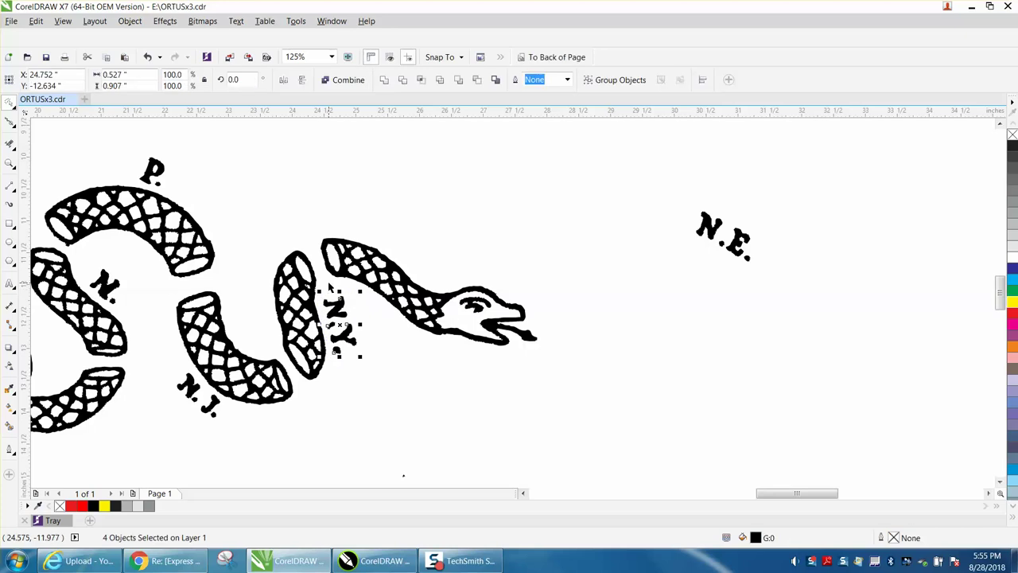
pyautogui.press('Right')
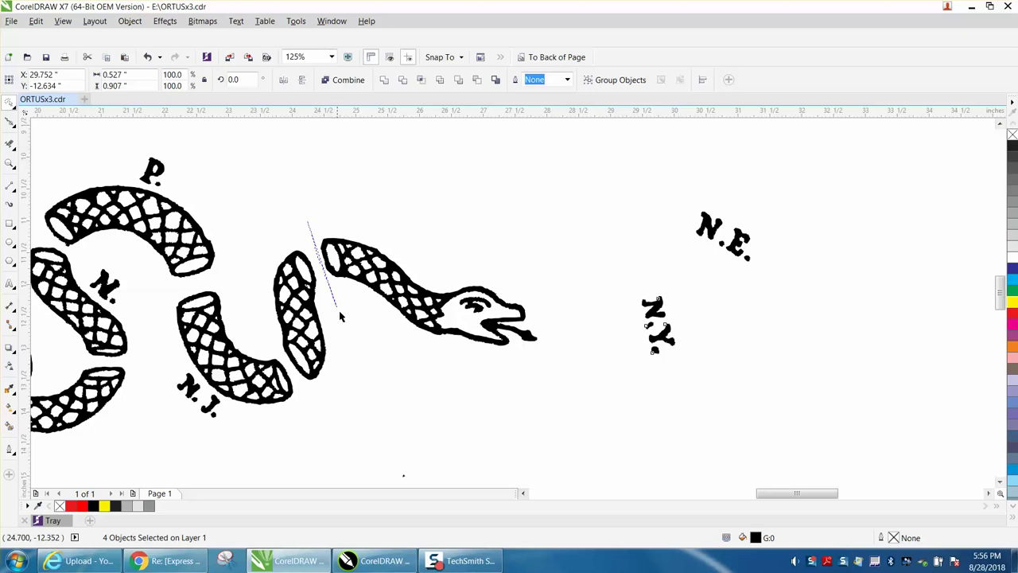
pyautogui.moveTo(340, 317)
pyautogui.mouseDown()
pyautogui.moveTo(375, 357)
pyautogui.moveTo(422, 374)
pyautogui.moveTo(509, 377)
pyautogui.moveTo(543, 350)
pyautogui.moveTo(551, 295)
pyautogui.moveTo(518, 249)
pyautogui.mouseUp()
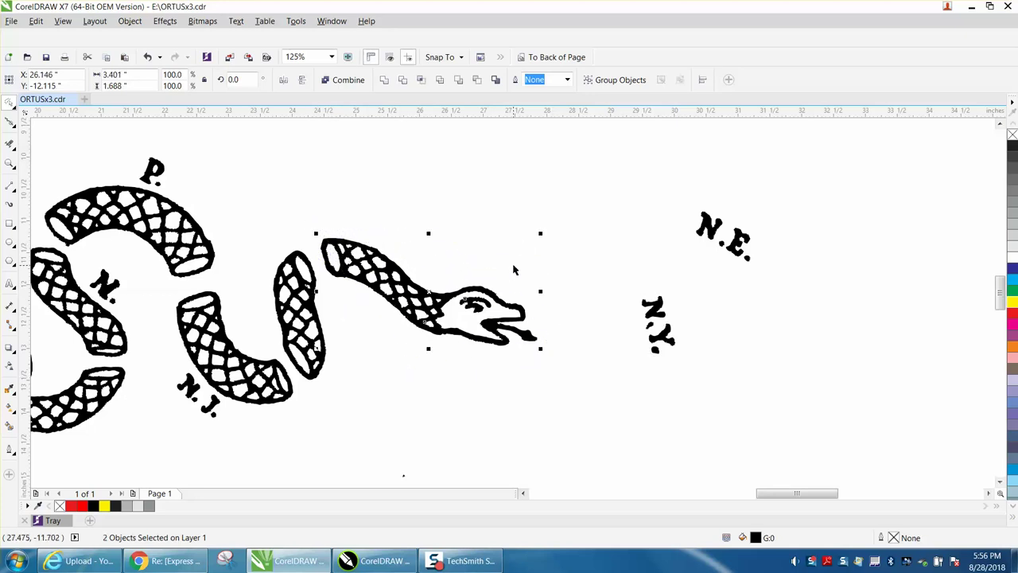
pyautogui.press('Delete')
pyautogui.scroll(-5, 513, 270)
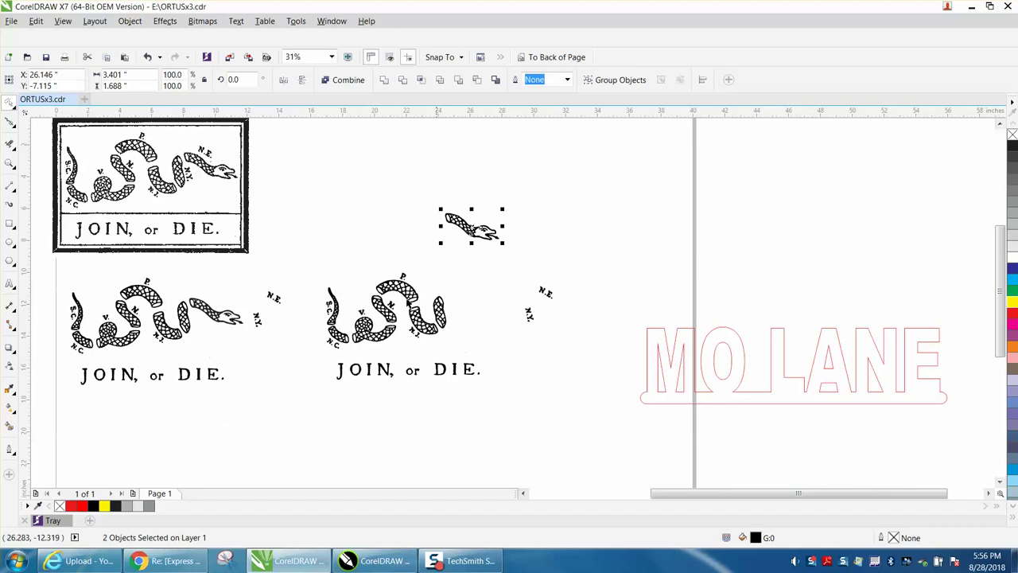
# - Zoom into the detached snake head and give it no fill with a red outline
pyautogui.click(10, 165)
pyautogui.moveTo(411, 196); pyautogui.dragTo(542, 272)
pyautogui.moveTo(329, 187); pyautogui.dragTo(661, 368)
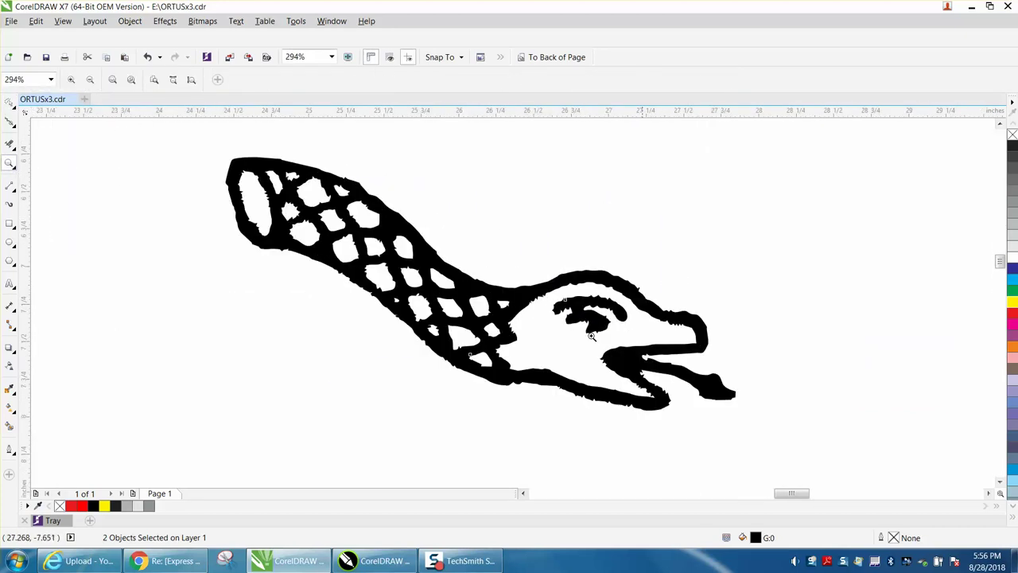
pyautogui.click(9, 102)
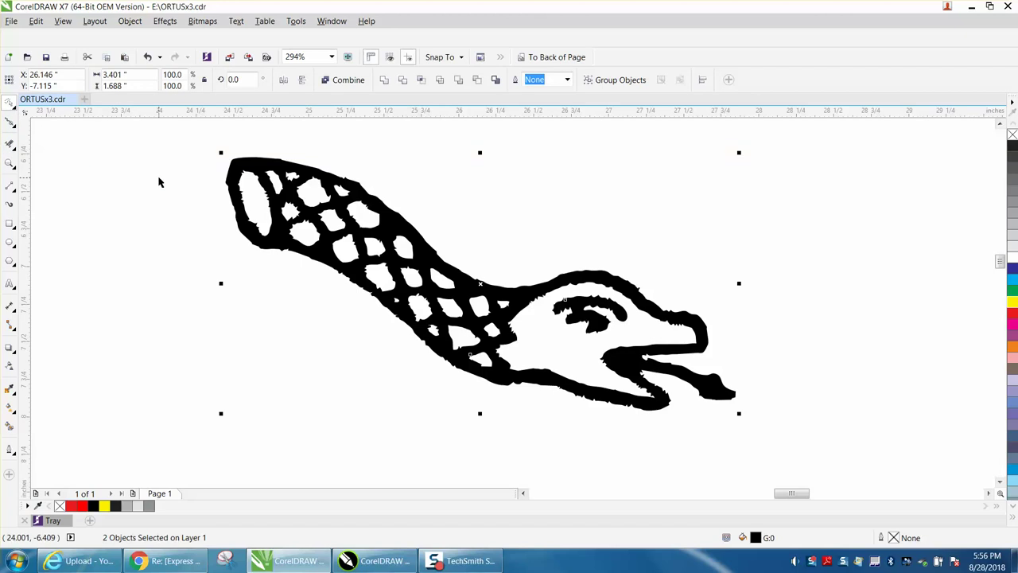
pyautogui.click(1012, 135)
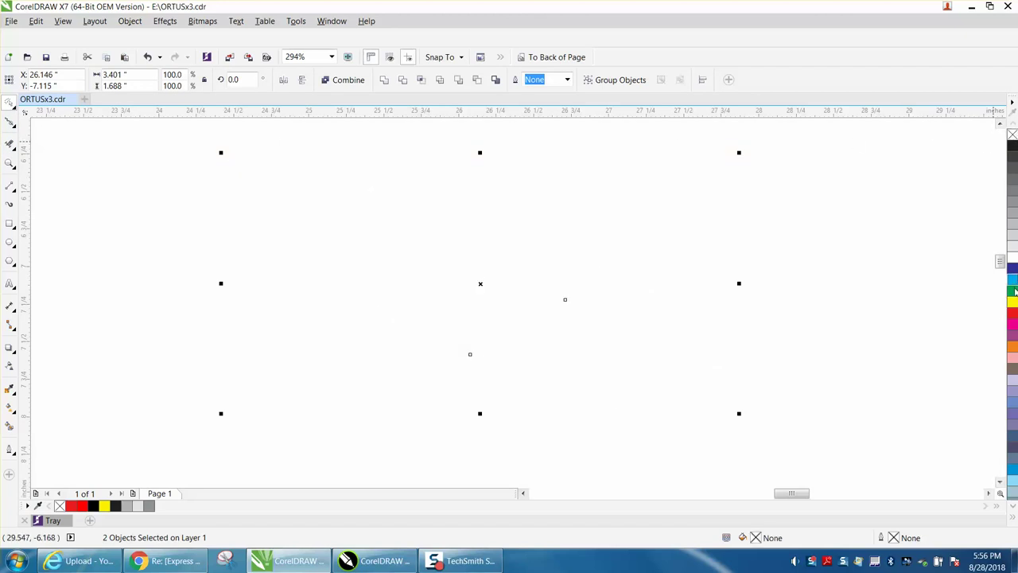
pyautogui.rightClick(1011, 311)
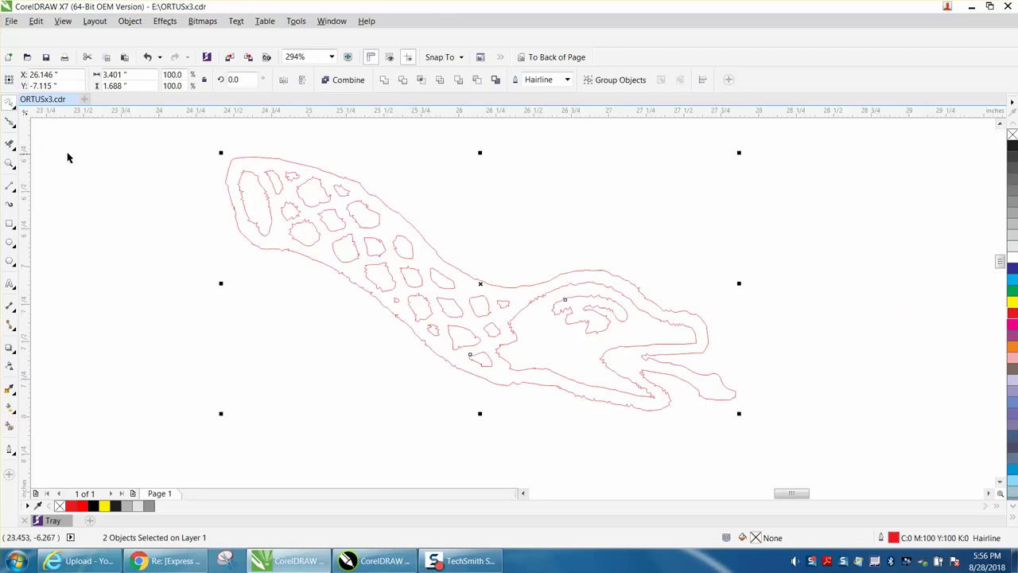
pyautogui.click(16, 130)
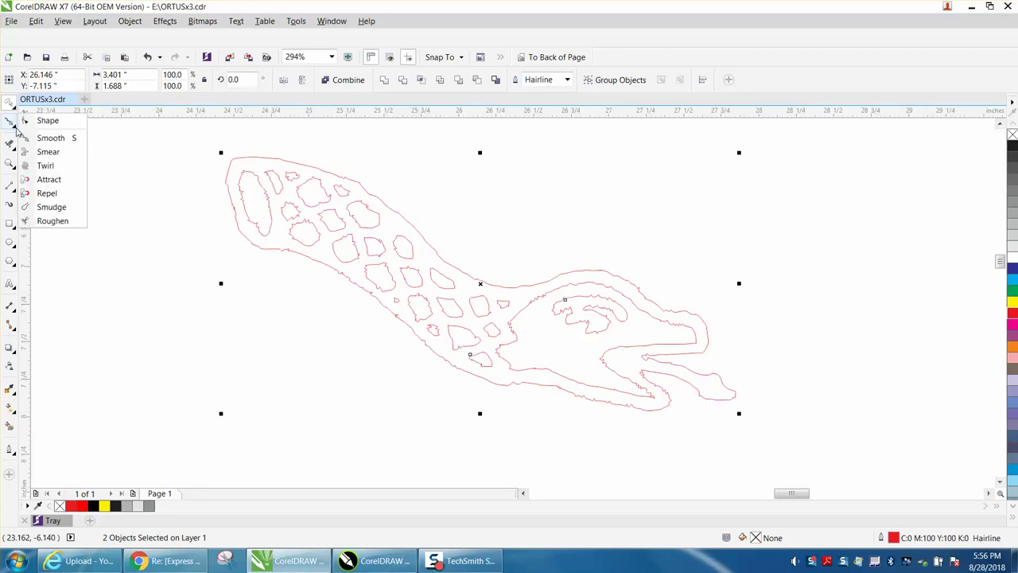
# - With the Smooth tool at nib size 1, smooth the head outline, holes and tail
pyautogui.click(49, 138)
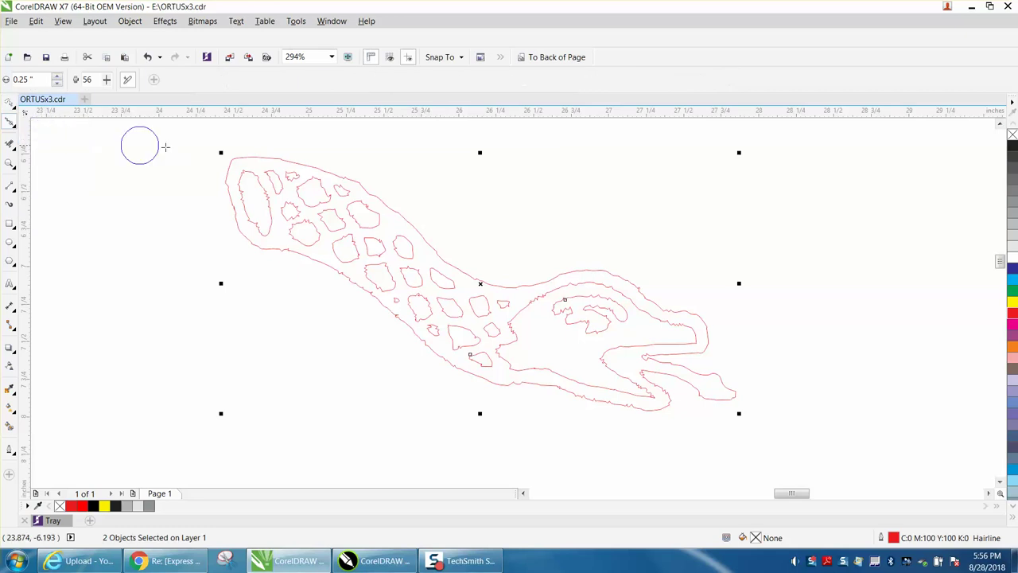
pyautogui.click(34, 81)
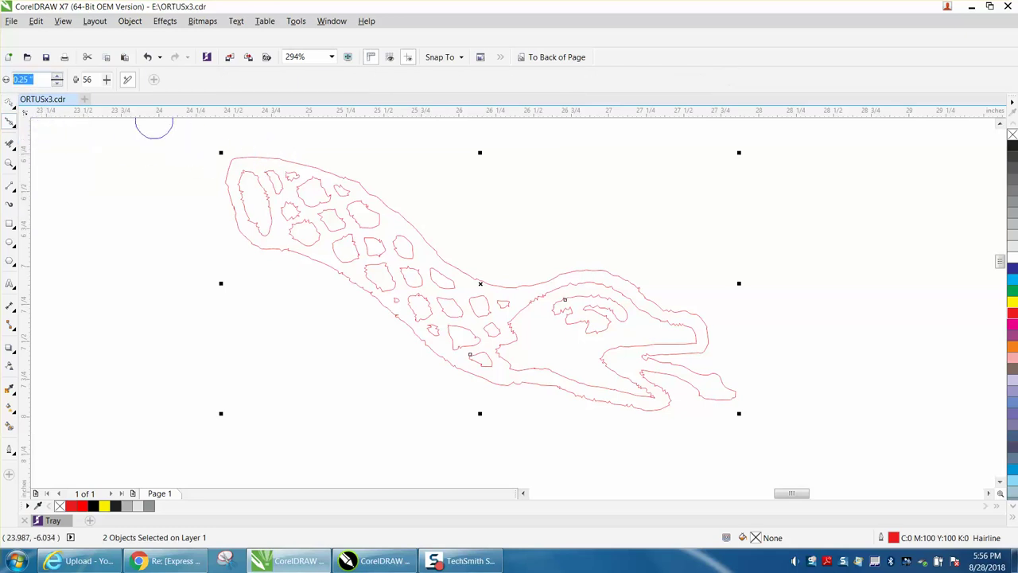
pyautogui.write('1.')
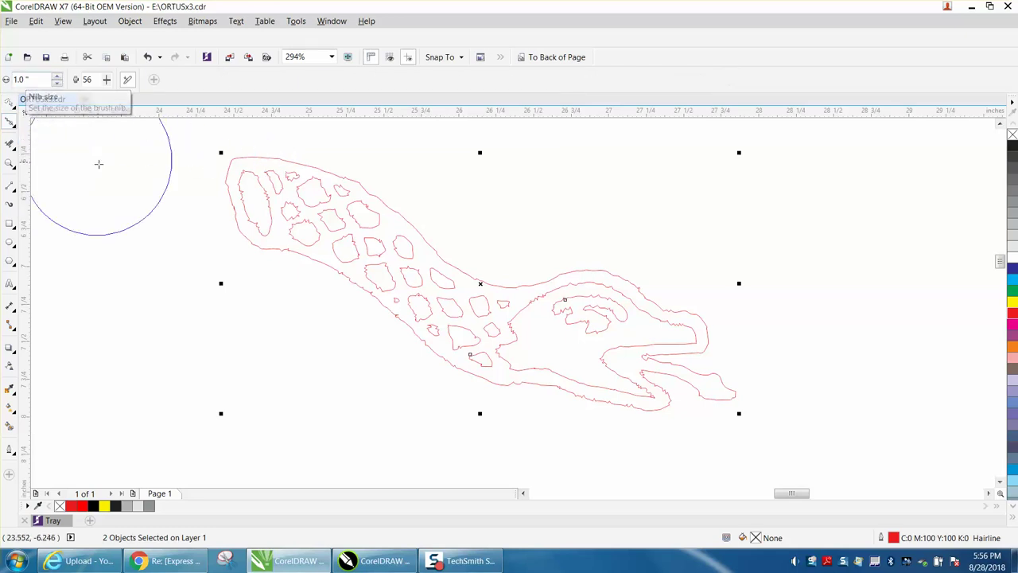
pyautogui.moveTo(98, 164)
pyautogui.mouseDown()
pyautogui.moveTo(102, 186)
pyautogui.moveTo(175, 166)
pyautogui.moveTo(223, 176)
pyautogui.moveTo(343, 160)
pyautogui.moveTo(382, 210)
pyautogui.moveTo(397, 316)
pyautogui.moveTo(373, 271)
pyautogui.moveTo(339, 273)
pyautogui.moveTo(387, 337)
pyautogui.mouseUp()
pyautogui.moveTo(462, 366)
pyautogui.mouseDown()
pyautogui.moveTo(547, 416)
pyautogui.moveTo(511, 389)
pyautogui.moveTo(579, 394)
pyautogui.moveTo(640, 413)
pyautogui.mouseUp()
pyautogui.moveTo(655, 371); pyautogui.dragTo(718, 398)
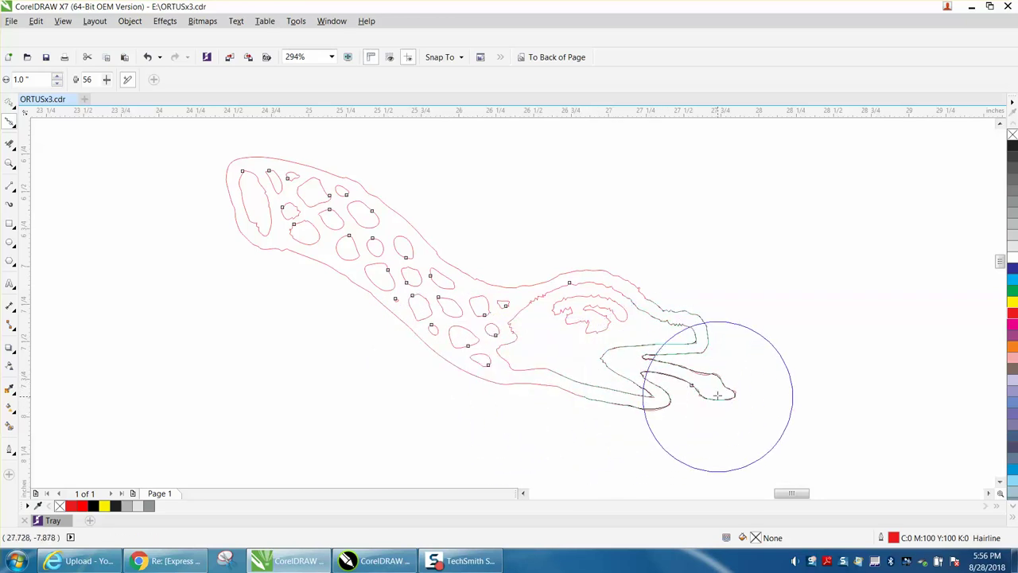
pyautogui.moveTo(709, 343)
pyautogui.mouseDown()
pyautogui.moveTo(613, 292)
pyautogui.moveTo(535, 302)
pyautogui.moveTo(517, 328)
pyautogui.moveTo(543, 320)
pyautogui.moveTo(424, 295)
pyautogui.moveTo(319, 210)
pyautogui.moveTo(278, 207)
pyautogui.moveTo(258, 247)
pyautogui.mouseUp()
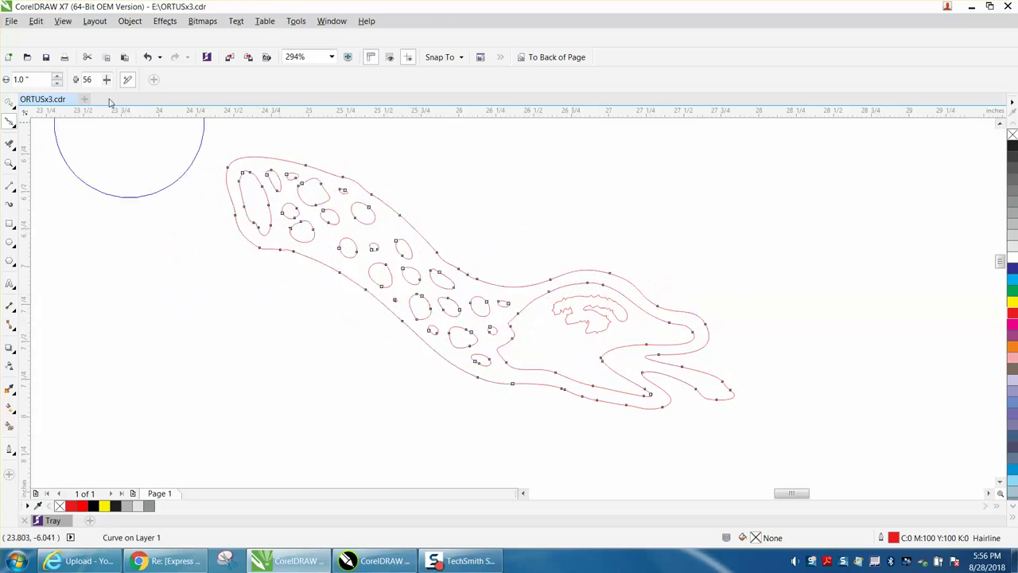
# - Undo the last stroke, set nib size 0.25" and smooth the small eye shape
pyautogui.click(147, 57)
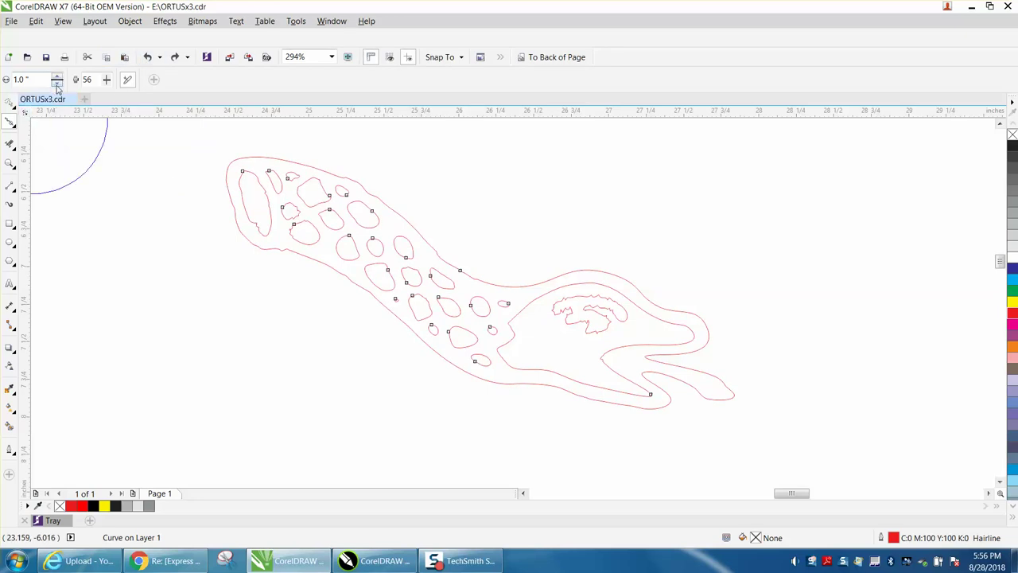
pyautogui.moveTo(53, 82); pyautogui.dragTo(6, 82)
pyautogui.write('.25')
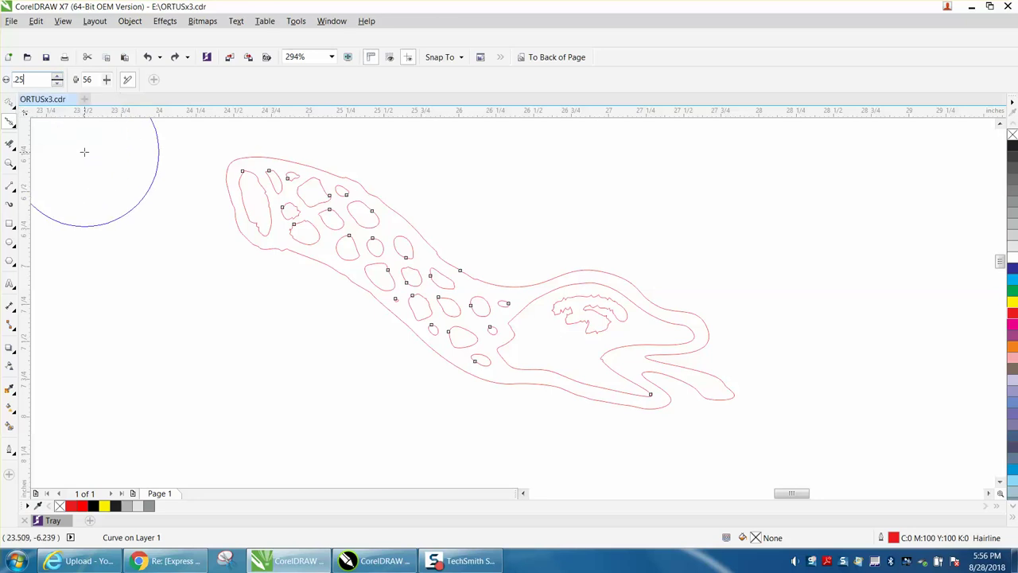
pyautogui.press('Return')
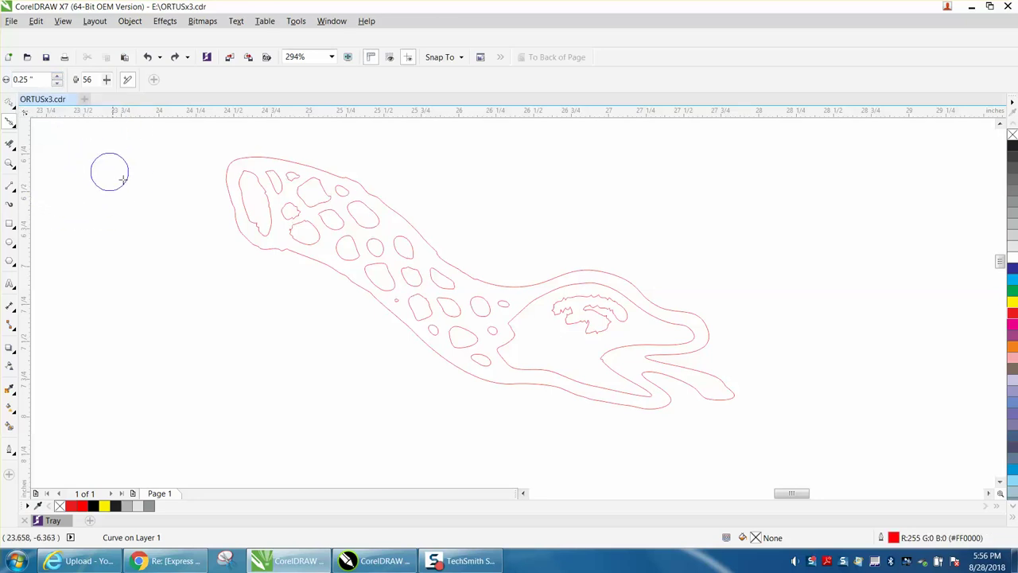
pyautogui.click(600, 332)
pyautogui.moveTo(602, 334)
pyautogui.mouseDown()
pyautogui.moveTo(588, 306)
pyautogui.moveTo(609, 313)
pyautogui.moveTo(583, 297)
pyautogui.moveTo(564, 311)
pyautogui.moveTo(586, 332)
pyautogui.moveTo(582, 341)
pyautogui.mouseUp()
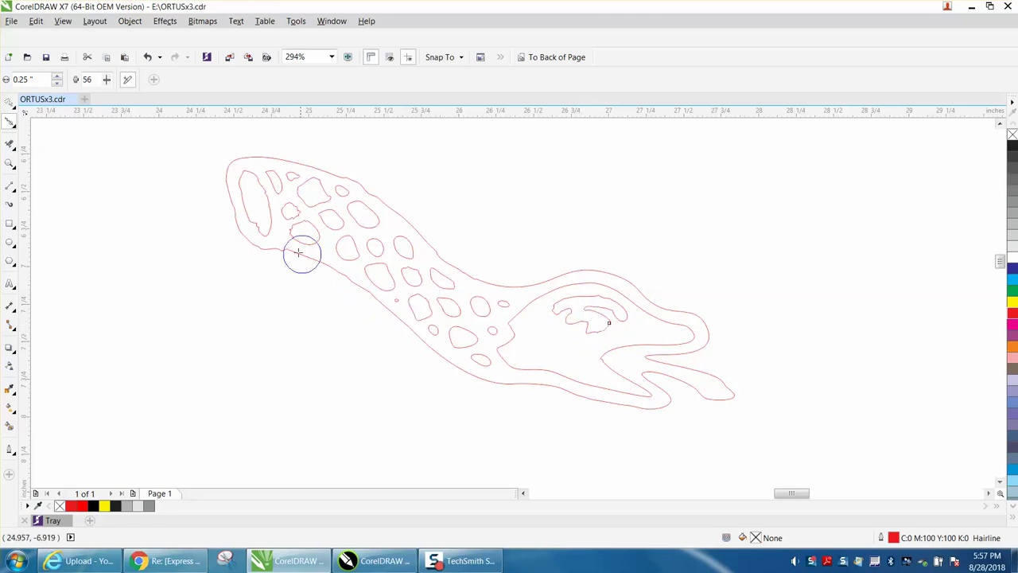
# - Clear the selection and return to the standard Pick tool
pyautogui.press('space')
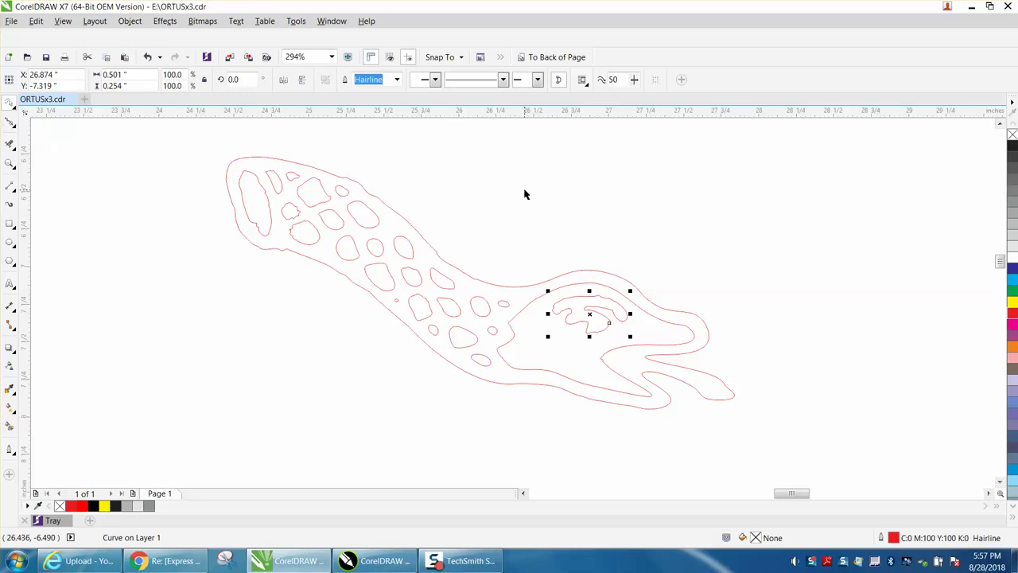
pyautogui.click(555, 198)
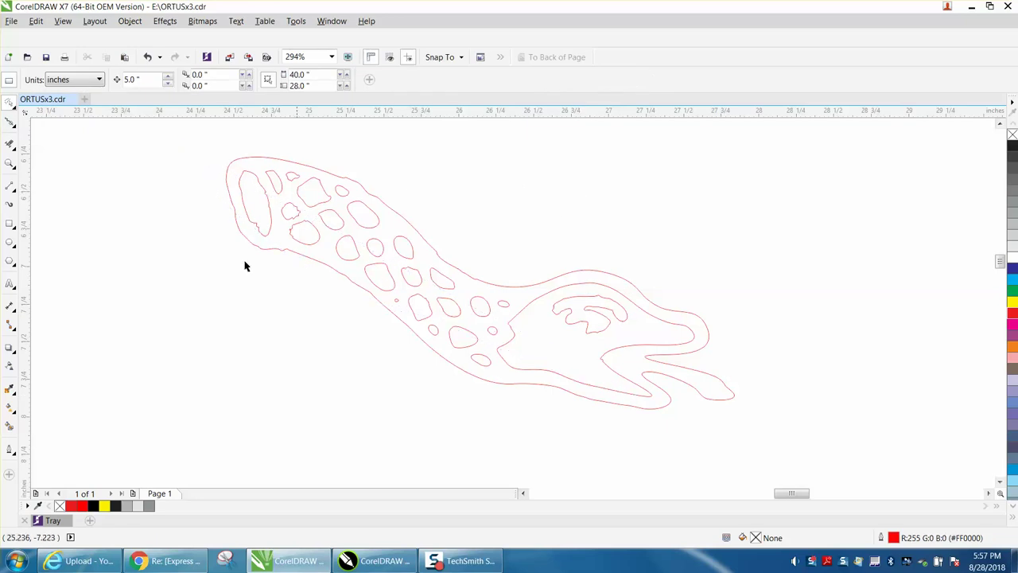
pyautogui.click(16, 111)
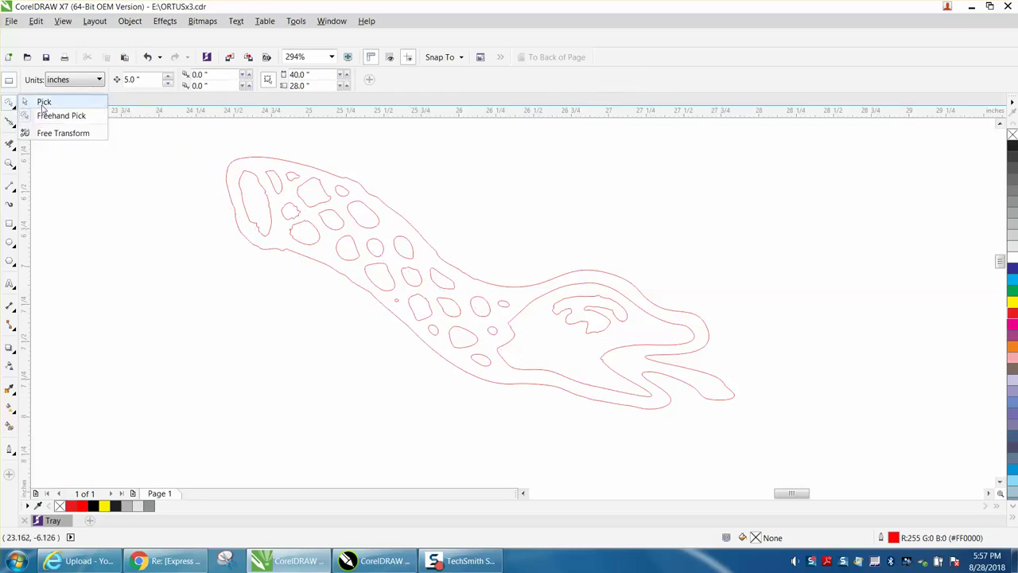
pyautogui.click(36, 101)
# - Fill both snake head objects solid black and remove their outline
pyautogui.moveTo(200, 136)
pyautogui.mouseDown()
pyautogui.moveTo(512, 380)
pyautogui.moveTo(783, 459)
pyautogui.mouseUp()
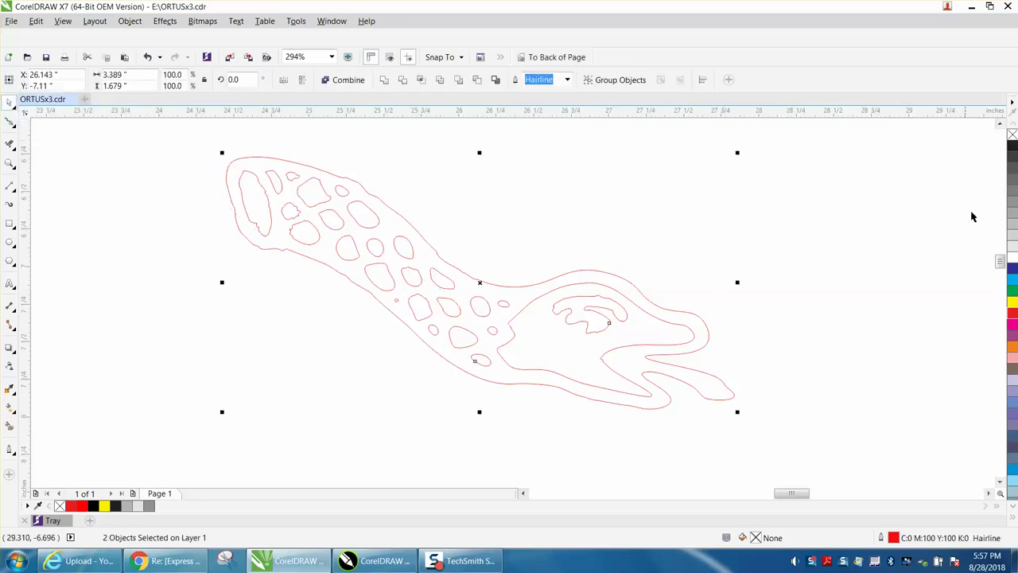
pyautogui.click(1011, 147)
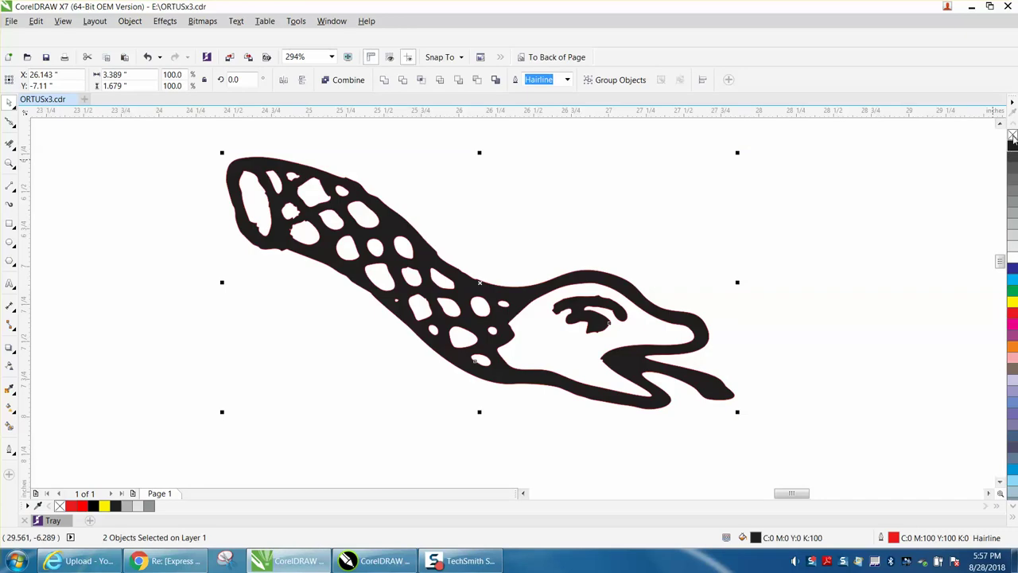
pyautogui.rightClick(1012, 135)
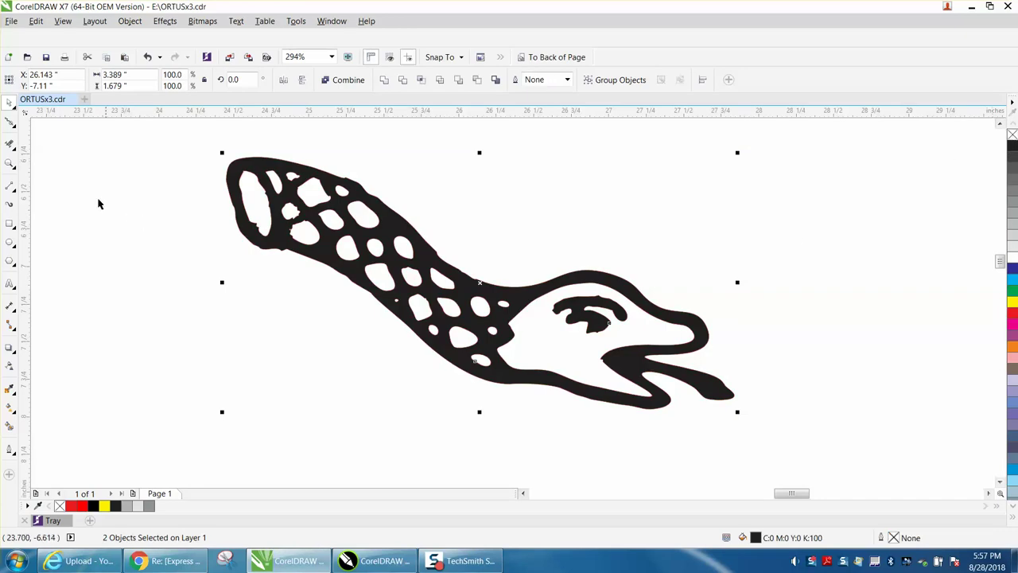
# - Round off the rough jaw tip, eye lobe and upper body edge with the Smooth tool
pyautogui.click(9, 163)
pyautogui.moveTo(544, 271); pyautogui.dragTo(716, 365)
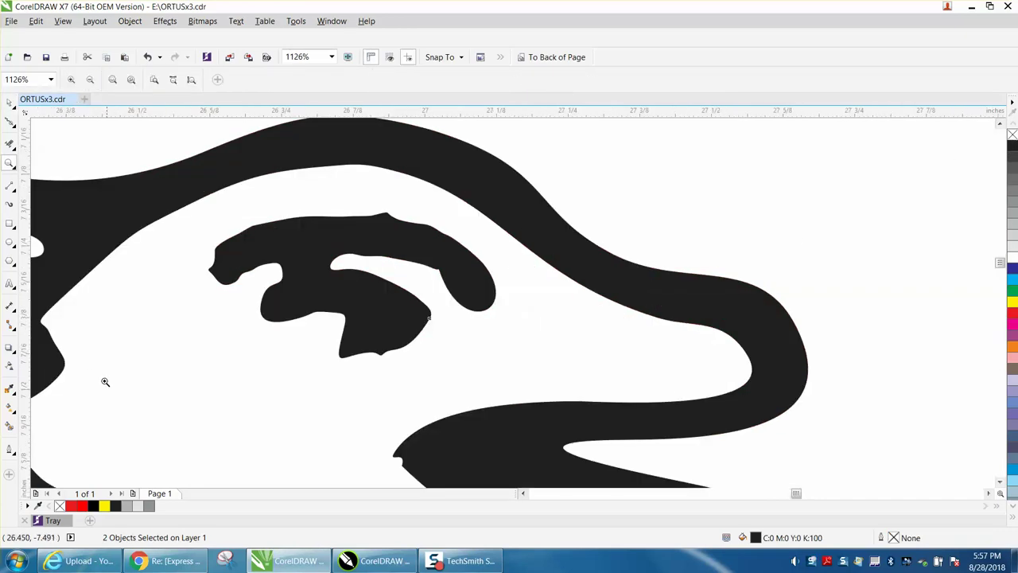
pyautogui.click(12, 125)
pyautogui.click(50, 137)
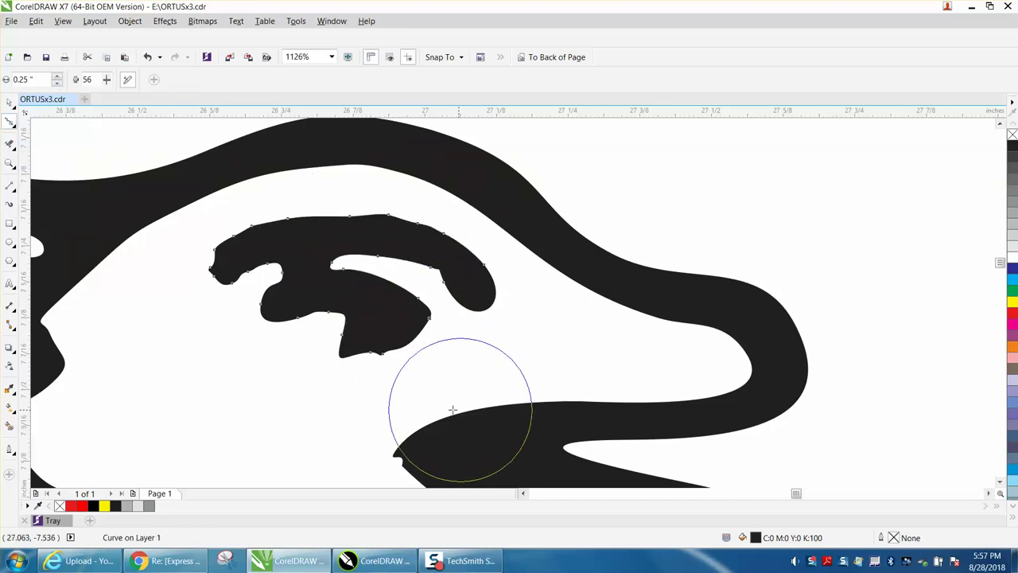
pyautogui.moveTo(403, 456); pyautogui.dragTo(456, 461)
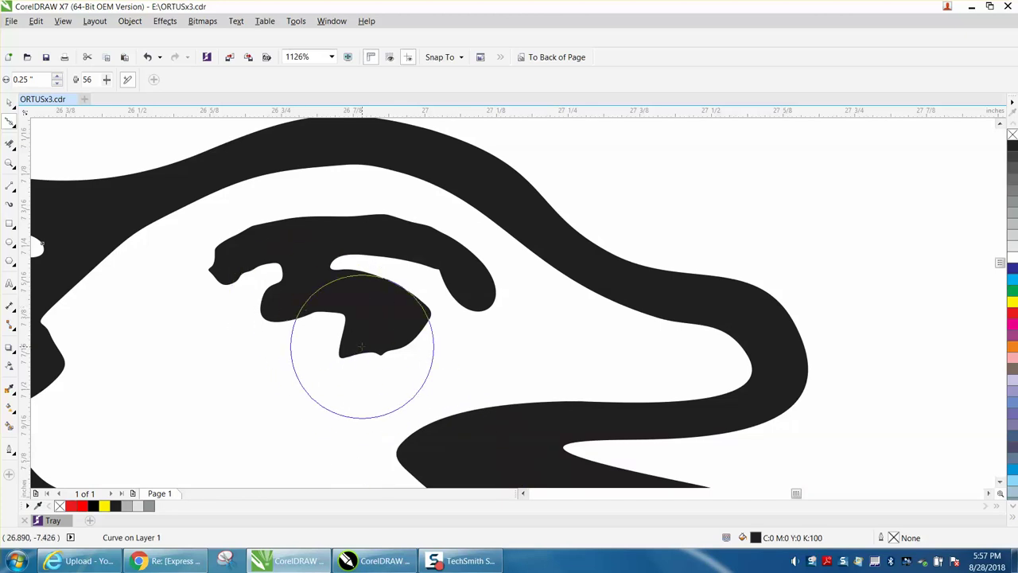
pyautogui.moveTo(363, 363)
pyautogui.mouseDown()
pyautogui.moveTo(387, 349)
pyautogui.moveTo(213, 259)
pyautogui.mouseUp()
pyautogui.scroll(-3, 358, 284)
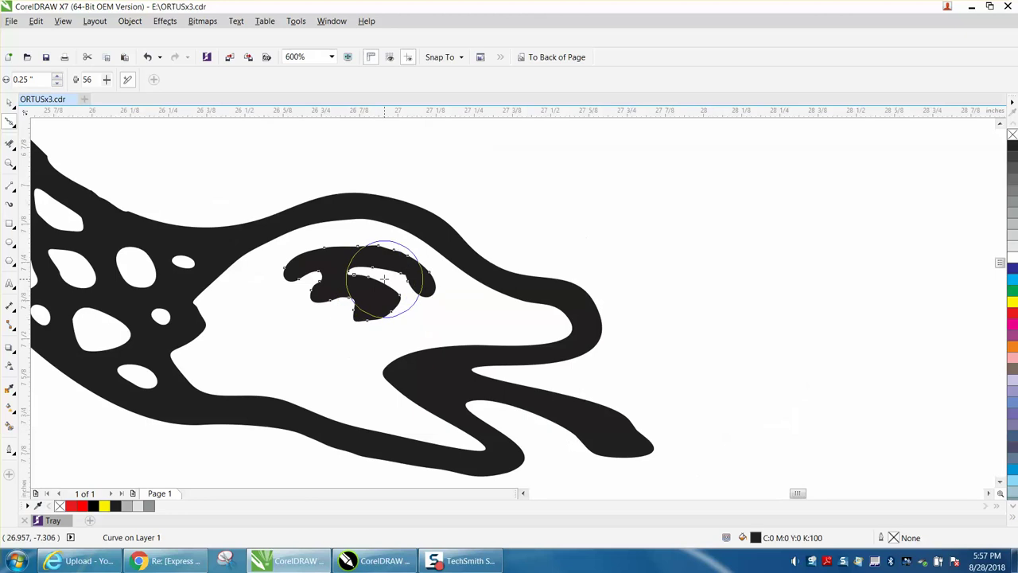
pyautogui.moveTo(125, 206)
pyautogui.mouseDown()
pyautogui.moveTo(113, 204)
pyautogui.moveTo(136, 205)
pyautogui.moveTo(137, 213)
pyautogui.moveTo(116, 199)
pyautogui.moveTo(200, 257)
pyautogui.moveTo(164, 223)
pyautogui.moveTo(182, 227)
pyautogui.moveTo(263, 337)
pyautogui.moveTo(182, 413)
pyautogui.moveTo(255, 386)
pyautogui.mouseUp()
pyautogui.scroll(-4, 318, 388)
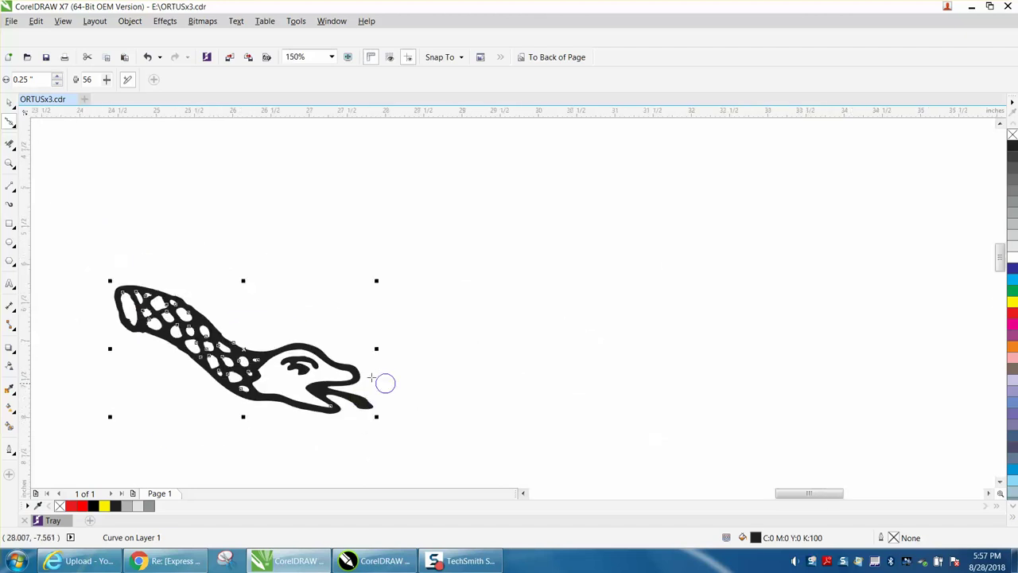
# - Move the snake head body and eye pieces together down toward the design
pyautogui.click(9, 164)
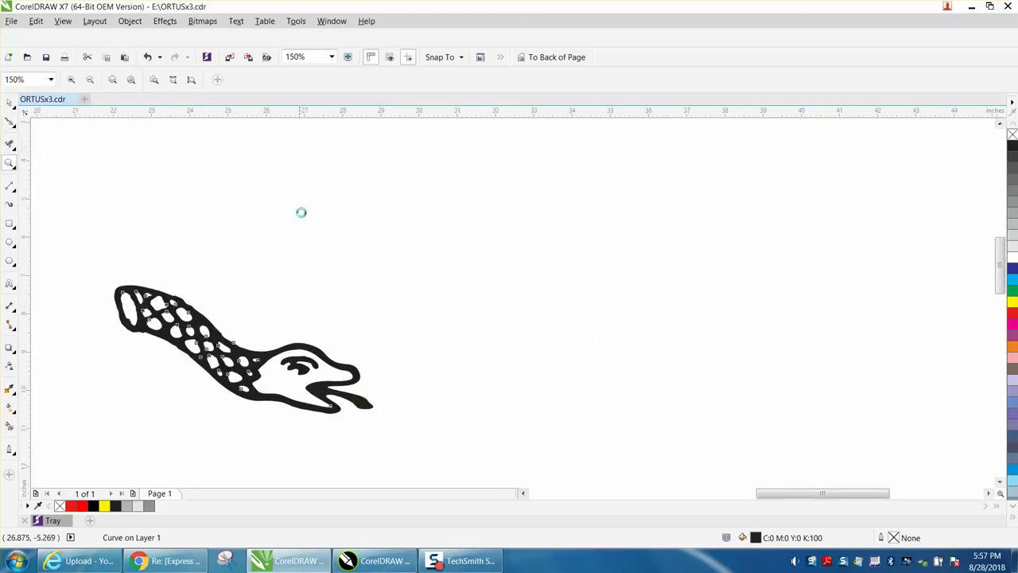
pyautogui.rightClick(300, 212)
pyautogui.click(9, 103)
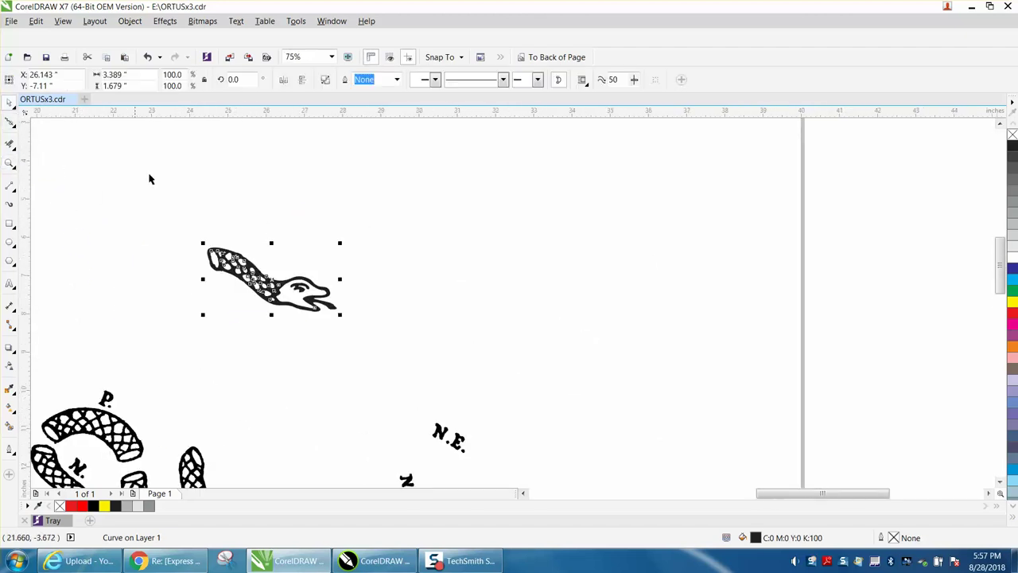
pyautogui.press('Down')
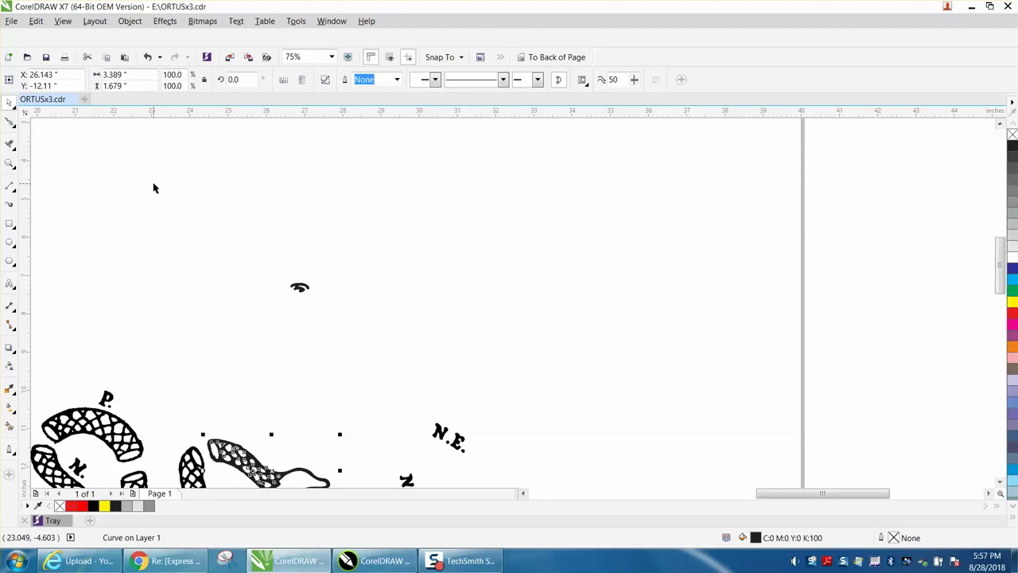
pyautogui.hotkey('ctrl', 'z')
pyautogui.moveTo(192, 206); pyautogui.dragTo(396, 355)
pyautogui.press('Down')
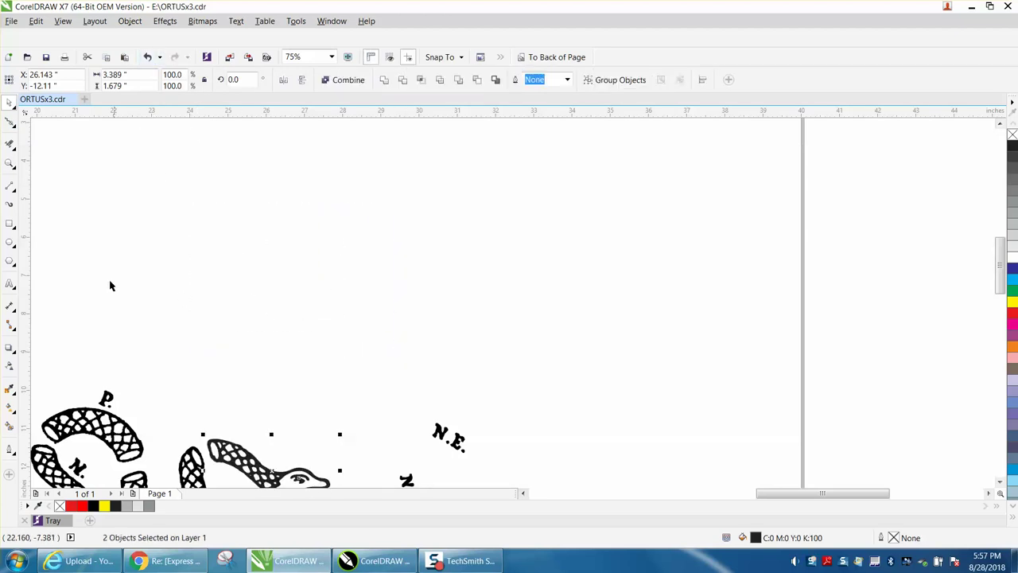
# - Zoom in close on the snake's neck and head for editing
pyautogui.press('z')
pyautogui.scroll(-2, 153, 240)
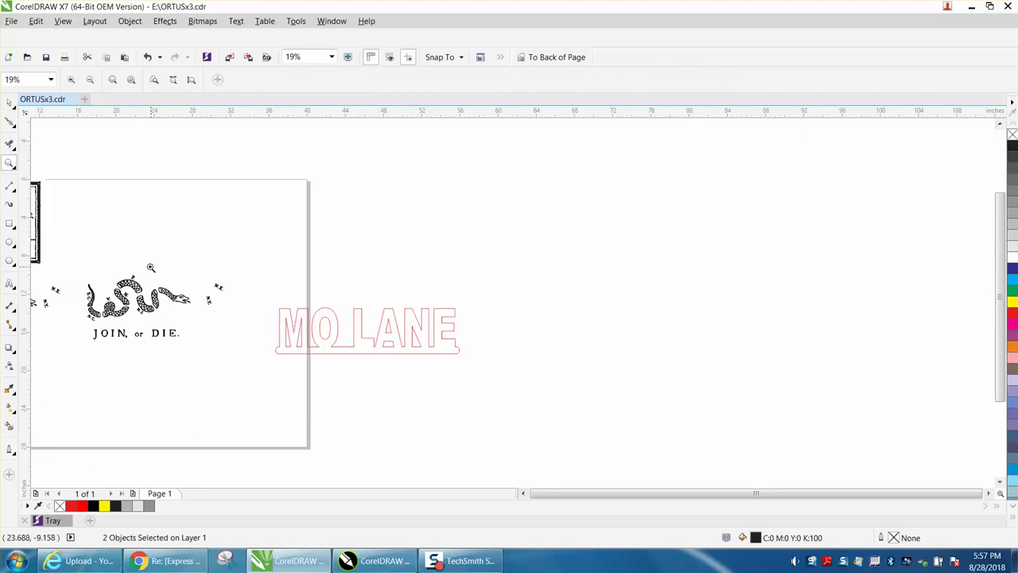
pyautogui.moveTo(151, 267); pyautogui.dragTo(213, 326)
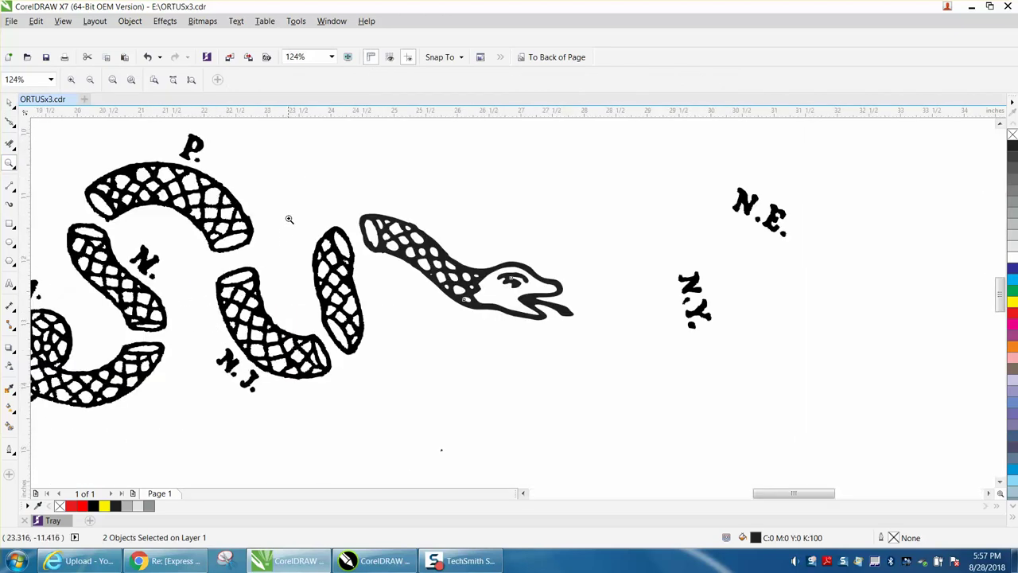
pyautogui.moveTo(289, 218); pyautogui.dragTo(409, 363)
pyautogui.scroll(-3, 364, 311)
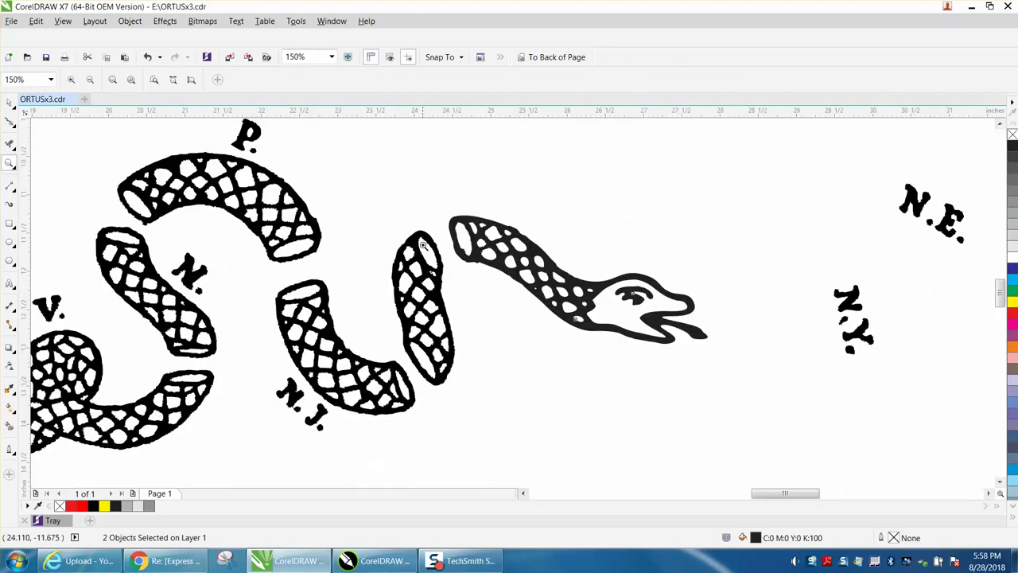
pyautogui.moveTo(434, 216); pyautogui.dragTo(776, 392)
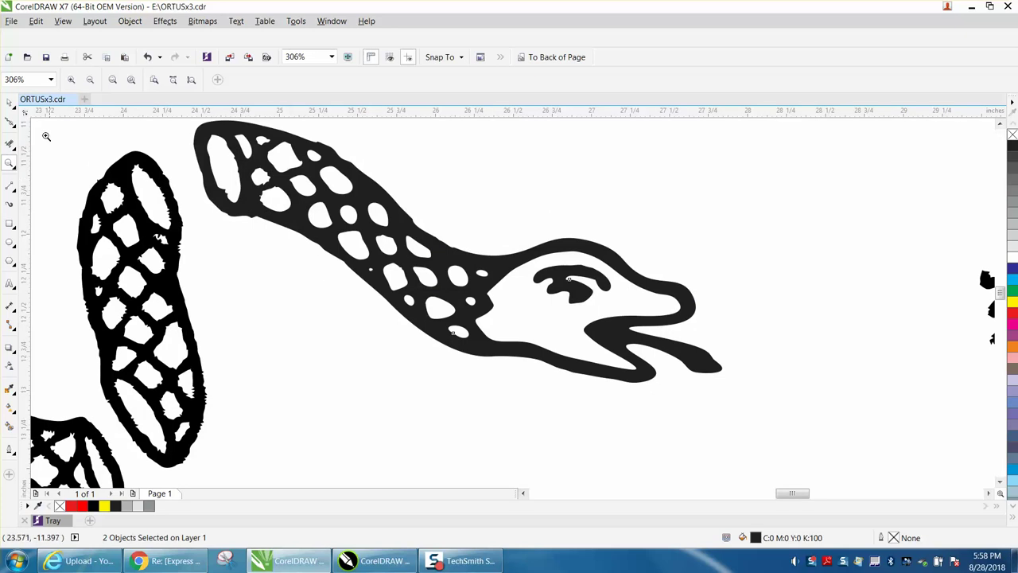
# - Delete the jagged nodes and bump on the neck hole's right edge with the Shape tool
pyautogui.click(14, 128)
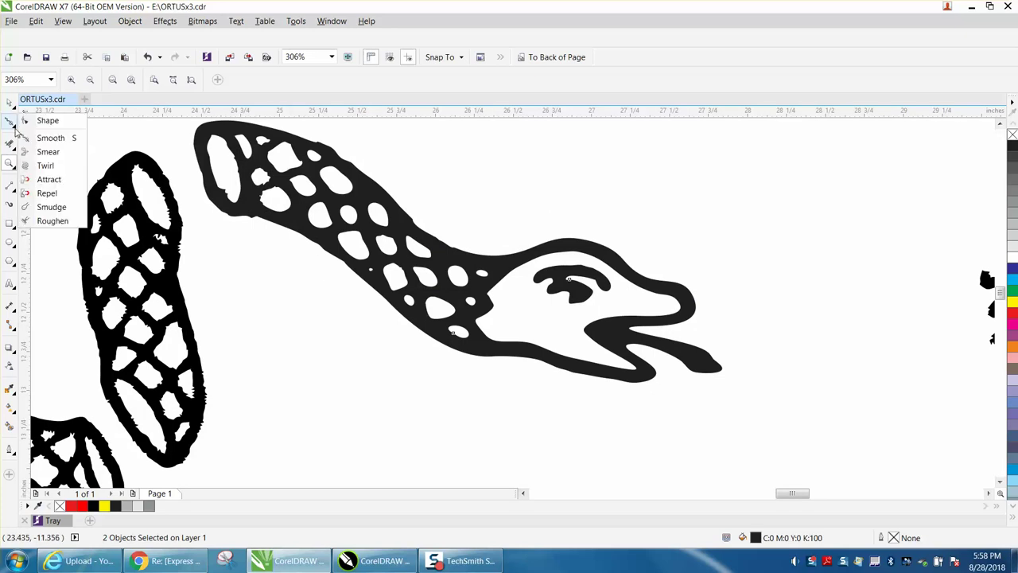
pyautogui.click(46, 123)
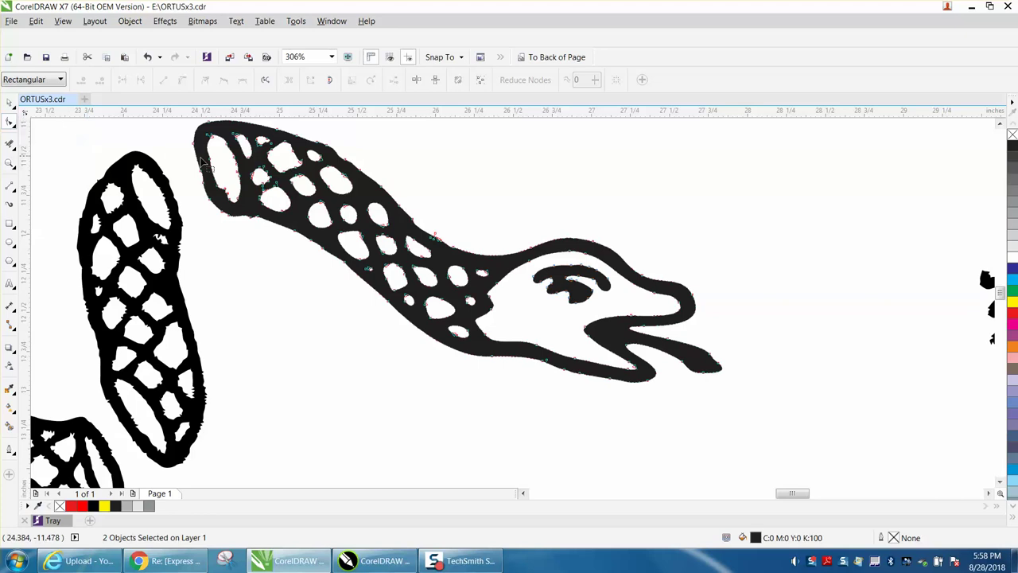
pyautogui.click(10, 163)
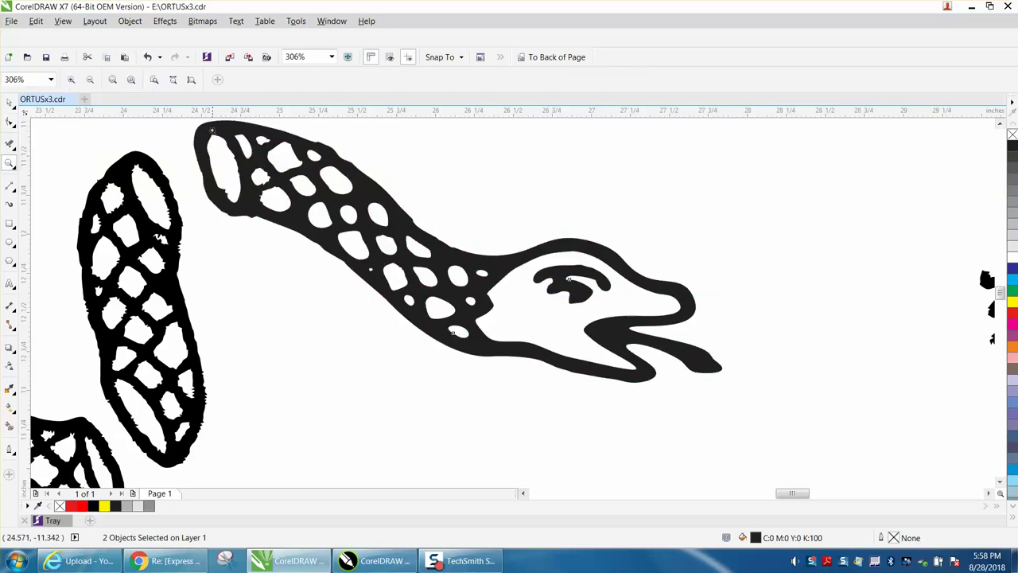
pyautogui.moveTo(200, 135); pyautogui.dragTo(298, 246)
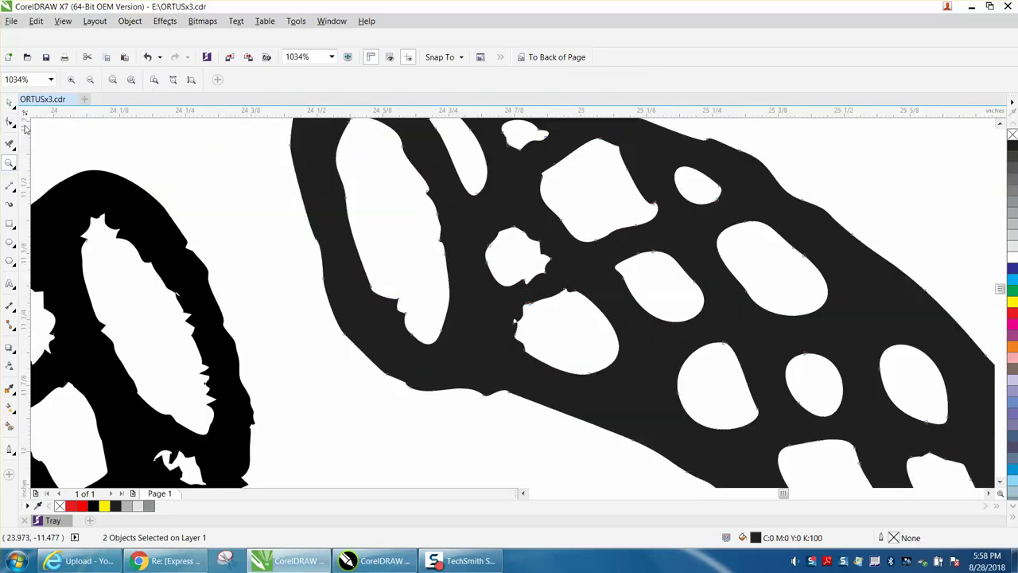
pyautogui.press('F10')
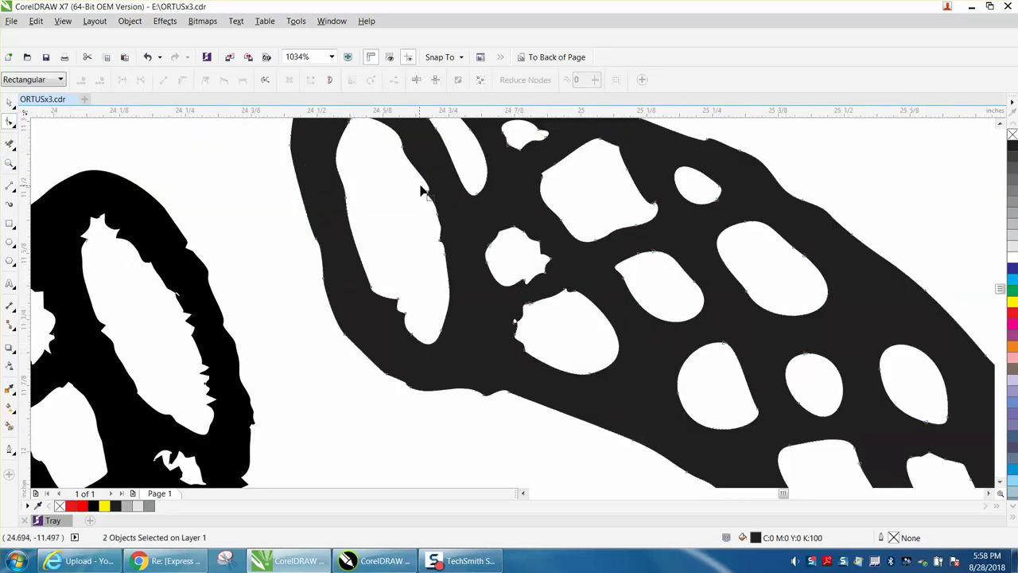
pyautogui.moveTo(422, 191); pyautogui.dragTo(454, 258)
pyautogui.press('Delete')
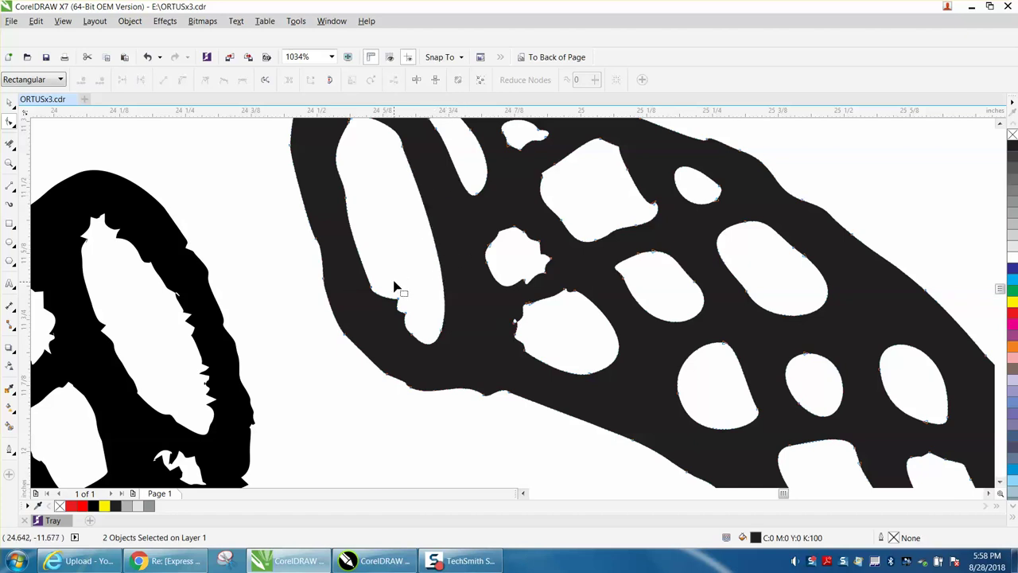
pyautogui.moveTo(395, 286); pyautogui.dragTo(417, 331)
pyautogui.press('Delete')
# - Delete the notch nodes on the small and lower holes to round them
pyautogui.moveTo(546, 261); pyautogui.dragTo(513, 295)
pyautogui.press('Delete')
pyautogui.press('Delete')
pyautogui.moveTo(575, 283); pyautogui.dragTo(515, 345)
pyautogui.press('Delete')
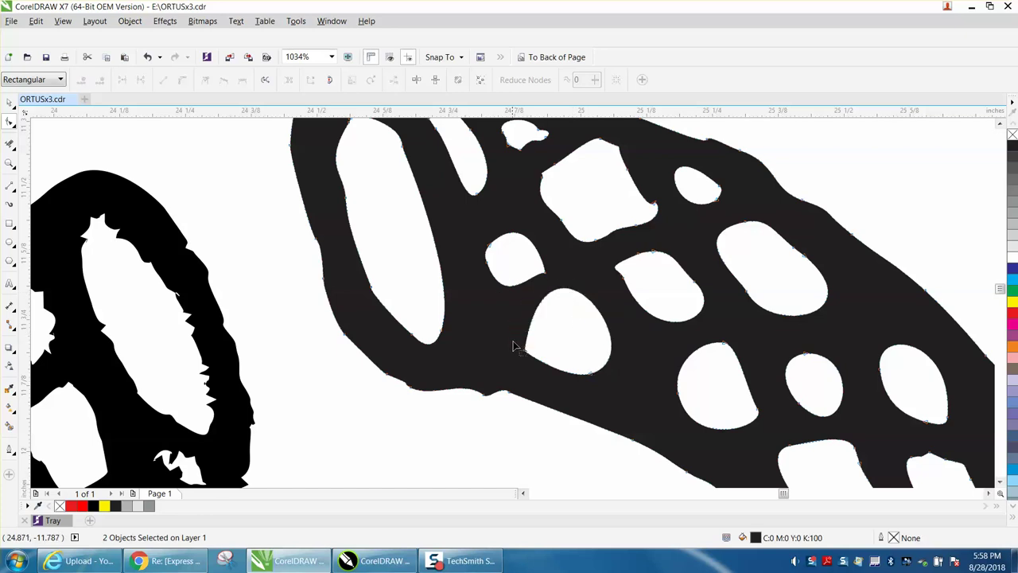
# - Smooth away the bump along the neck's lower edge with the Smooth tool
pyautogui.scroll(-3, 432, 301)
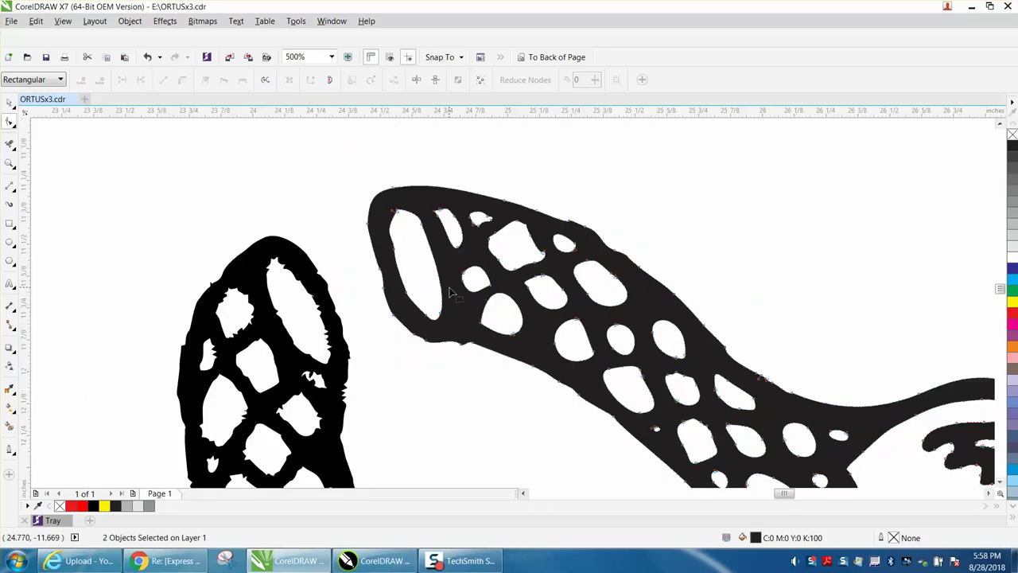
pyautogui.scroll(-2, 450, 293)
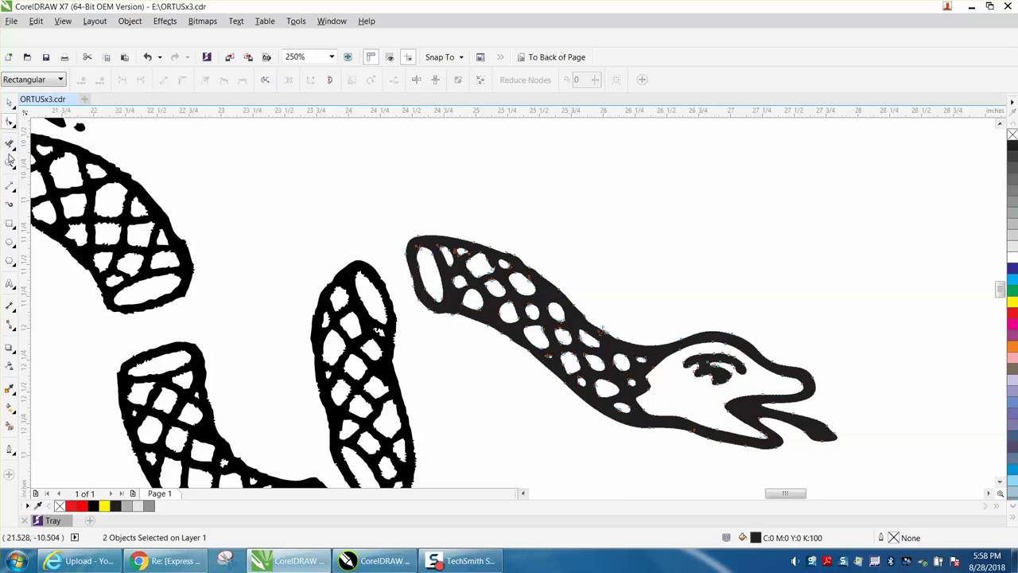
pyautogui.click(10, 161)
pyautogui.moveTo(404, 272); pyautogui.dragTo(500, 337)
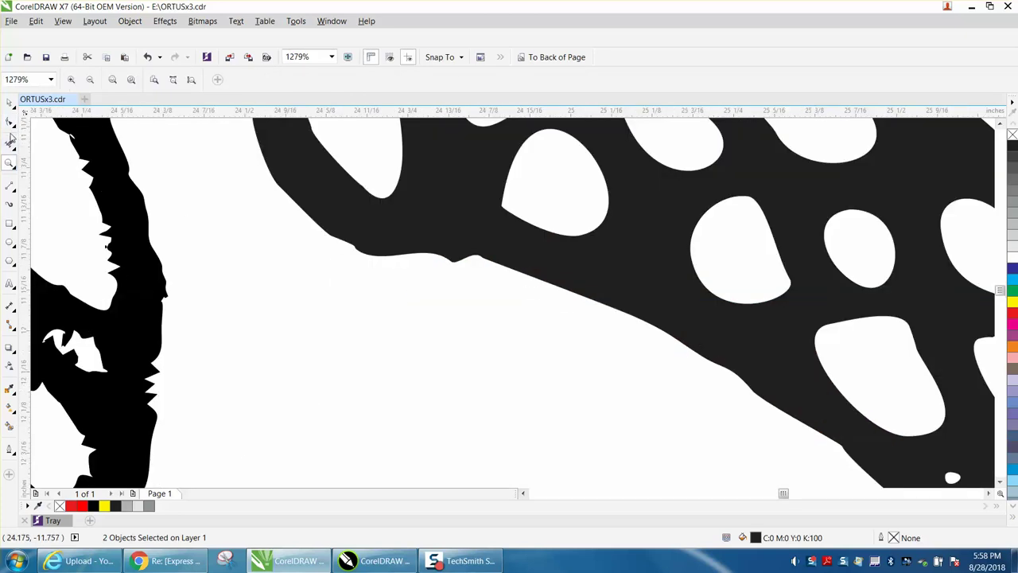
pyautogui.click(14, 128)
pyautogui.click(49, 137)
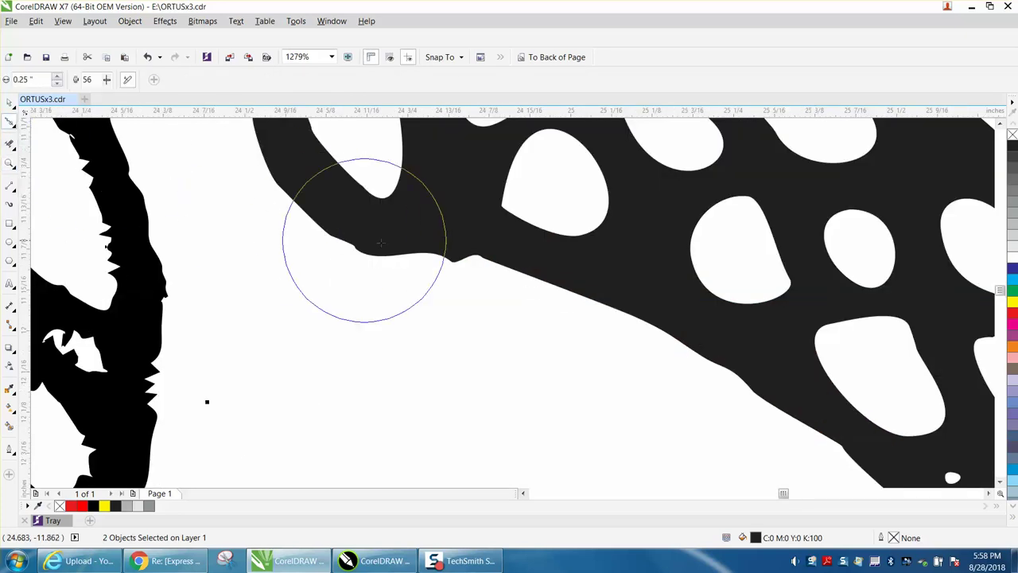
pyautogui.moveTo(454, 261)
pyautogui.mouseDown()
pyautogui.moveTo(466, 266)
pyautogui.moveTo(408, 252)
pyautogui.moveTo(200, 303)
pyautogui.mouseUp()
pyautogui.scroll(-5, 199, 304)
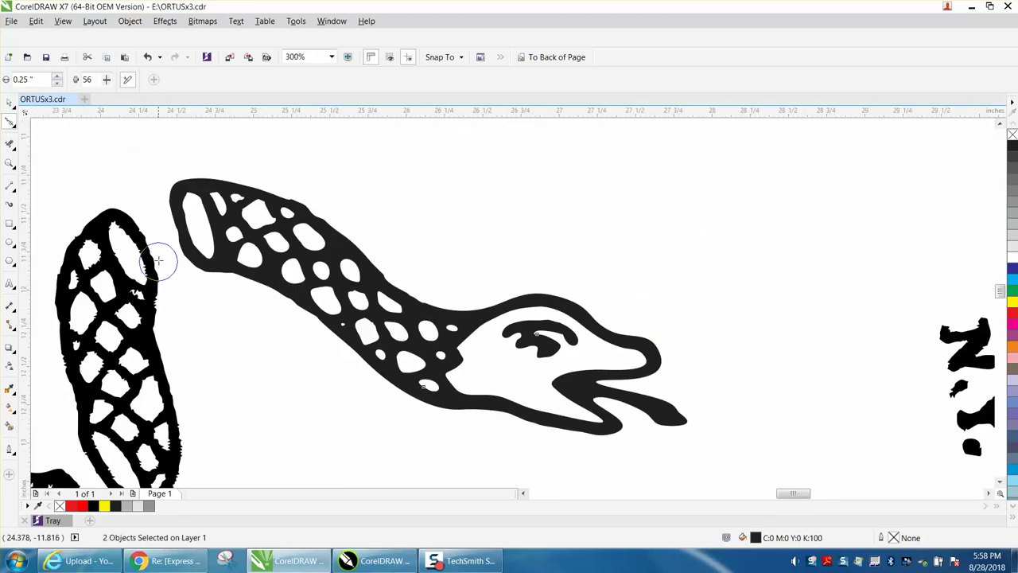
pyautogui.scroll(-2, 159, 268)
# - Nudge the cleaned snake head piece upward
pyautogui.click(12, 103)
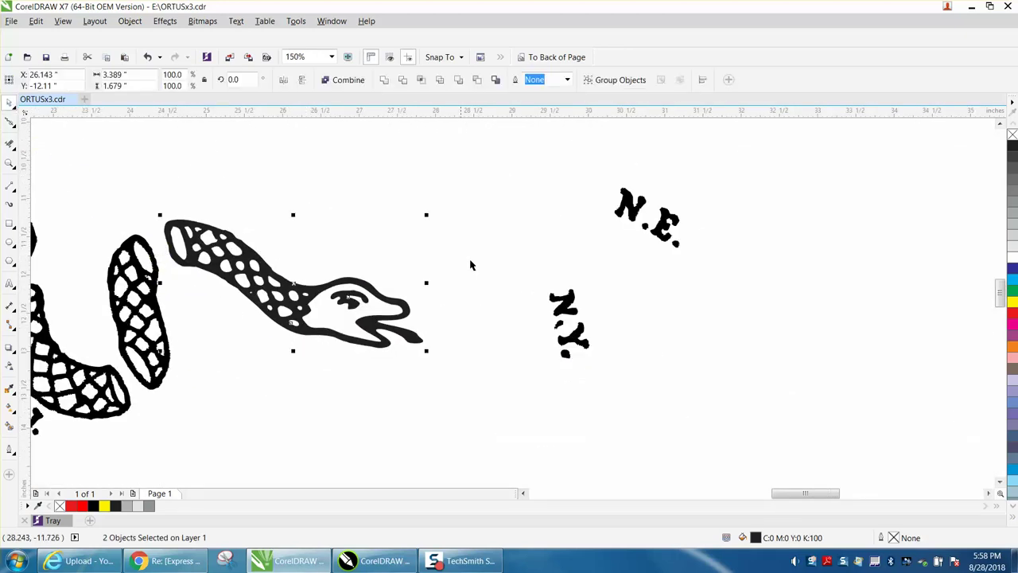
pyautogui.scroll(-2, 469, 267)
pyautogui.scroll(-1, 501, 340)
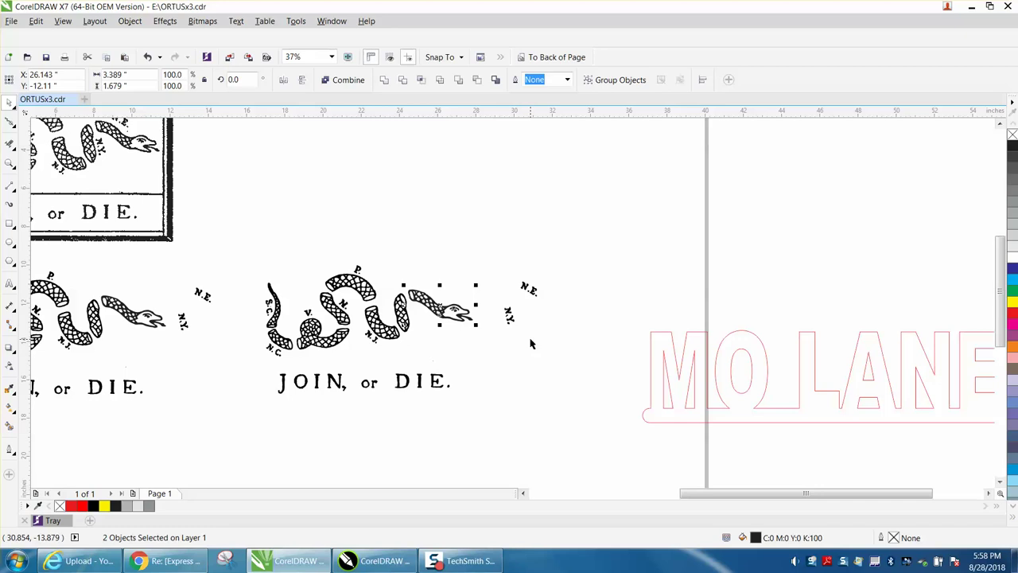
pyautogui.press('Up')
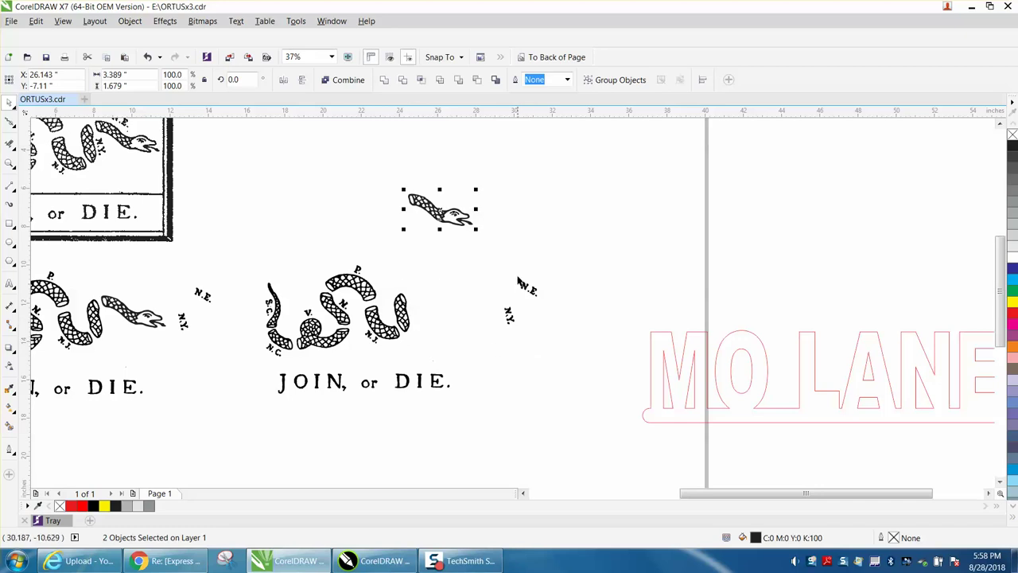
# - Nudge the N.E. lettering left and up above the neck, then check its placement
pyautogui.moveTo(517, 278); pyautogui.dragTo(550, 312)
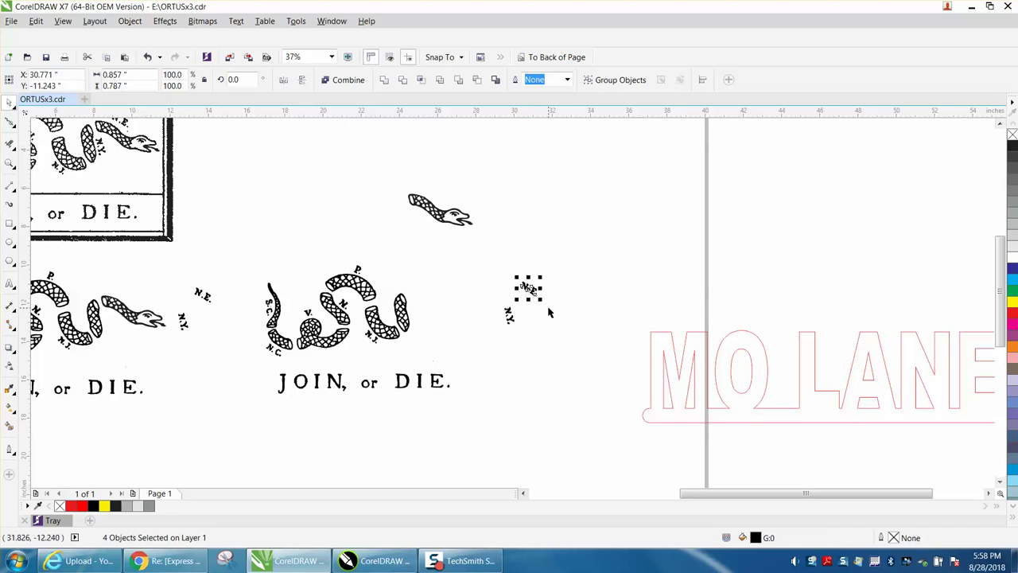
pyautogui.press('Left')
pyautogui.press('Up')
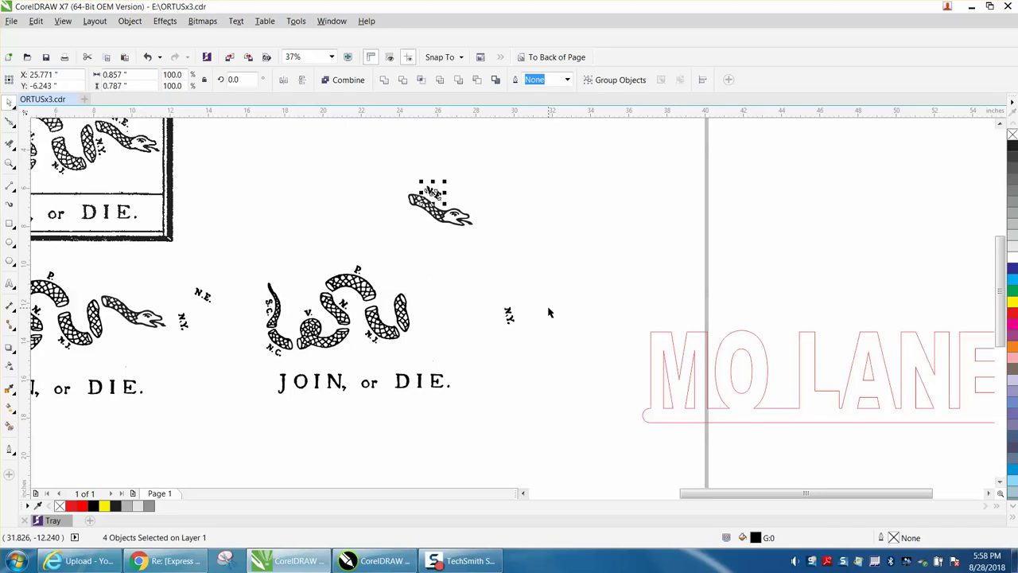
pyautogui.click(9, 163)
pyautogui.moveTo(375, 175); pyautogui.dragTo(504, 253)
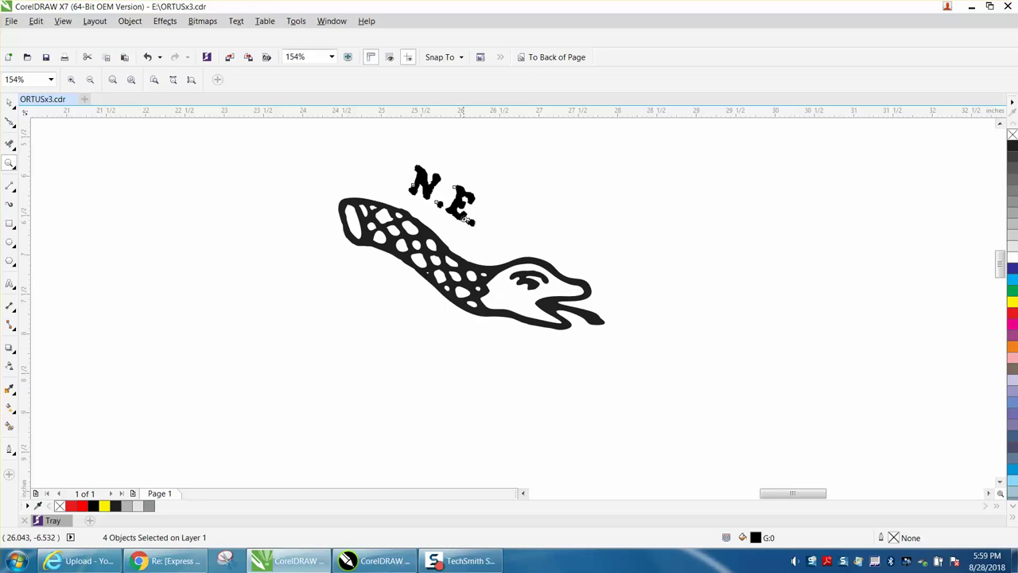
pyautogui.scroll(-2, 477, 230)
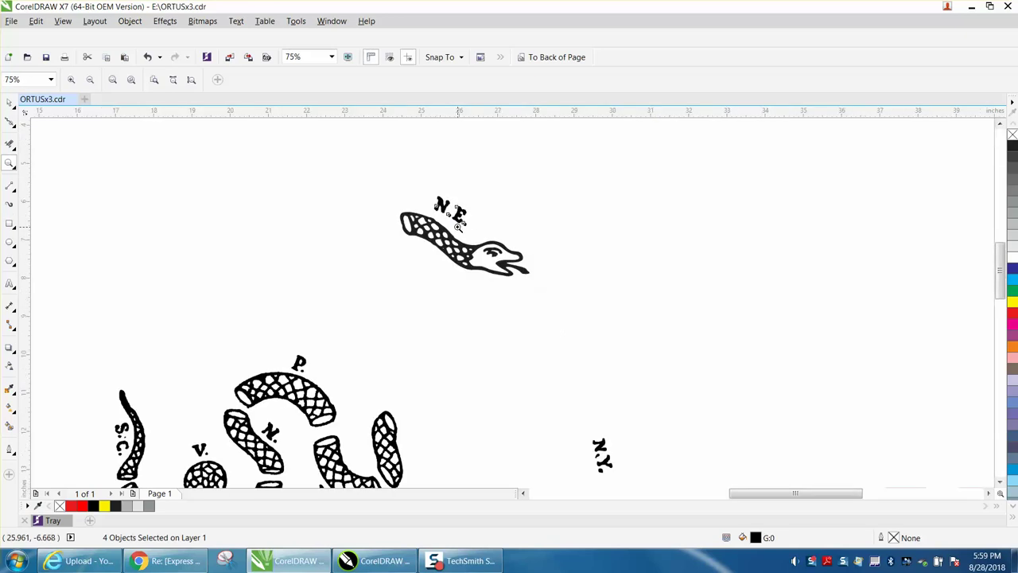
pyautogui.moveTo(291, 393); pyautogui.dragTo(513, 435)
pyautogui.rightClick(468, 405)
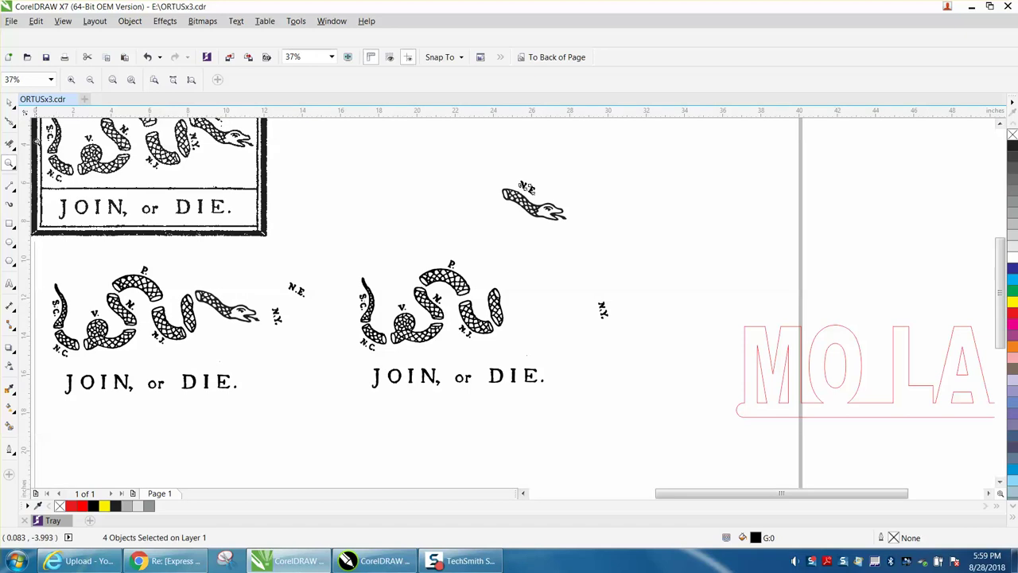
pyautogui.click(10, 102)
# - Move the snake head with its N.E. lettering down onto the middle snake, leaving the caption in place
pyautogui.moveTo(356, 358); pyautogui.dragTo(569, 413)
pyautogui.press('Up')
pyautogui.press('Up')
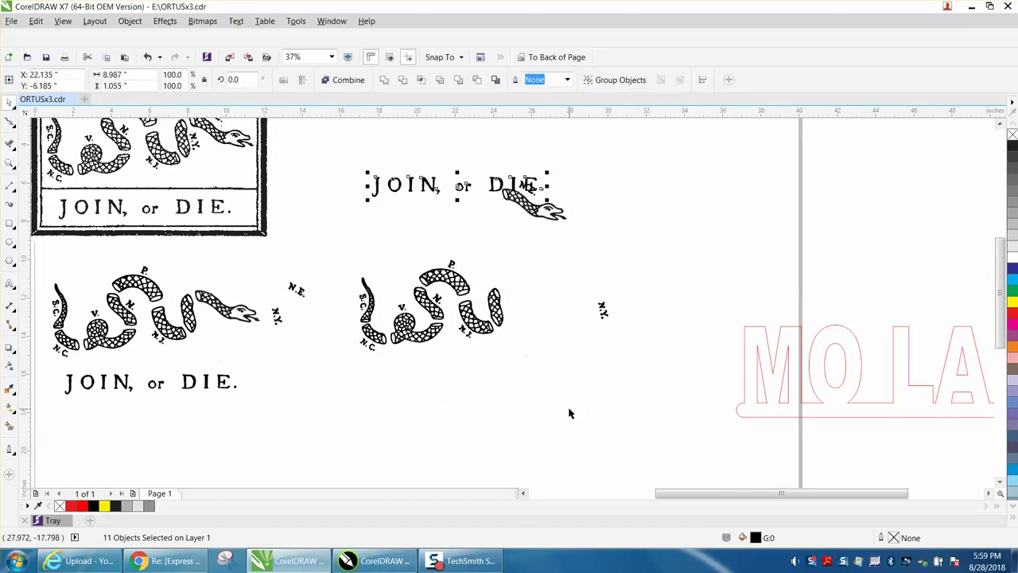
pyautogui.press('Down')
pyautogui.press('Down')
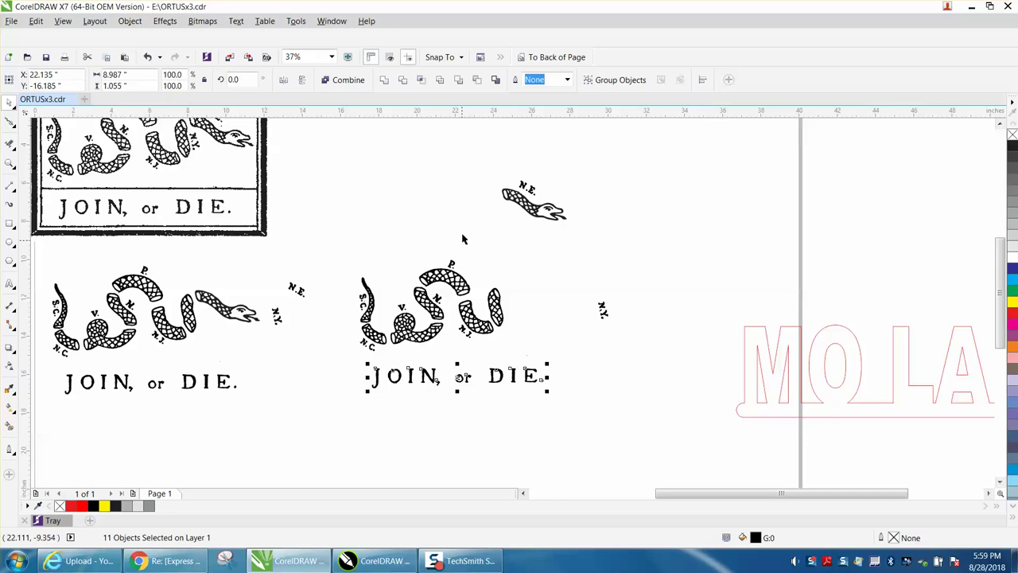
pyautogui.moveTo(493, 173); pyautogui.dragTo(592, 253)
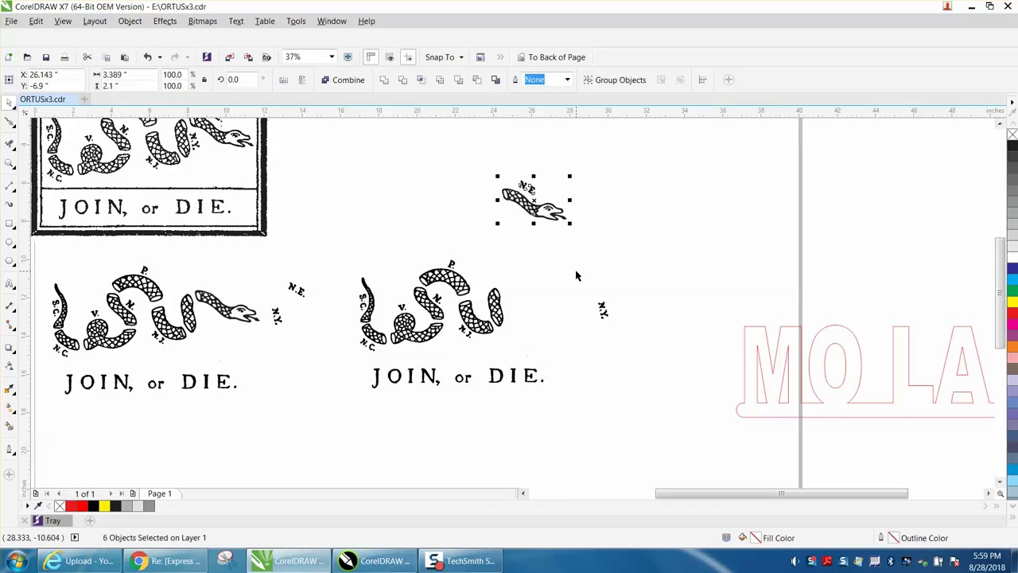
pyautogui.press('Down')
pyautogui.click(570, 275)
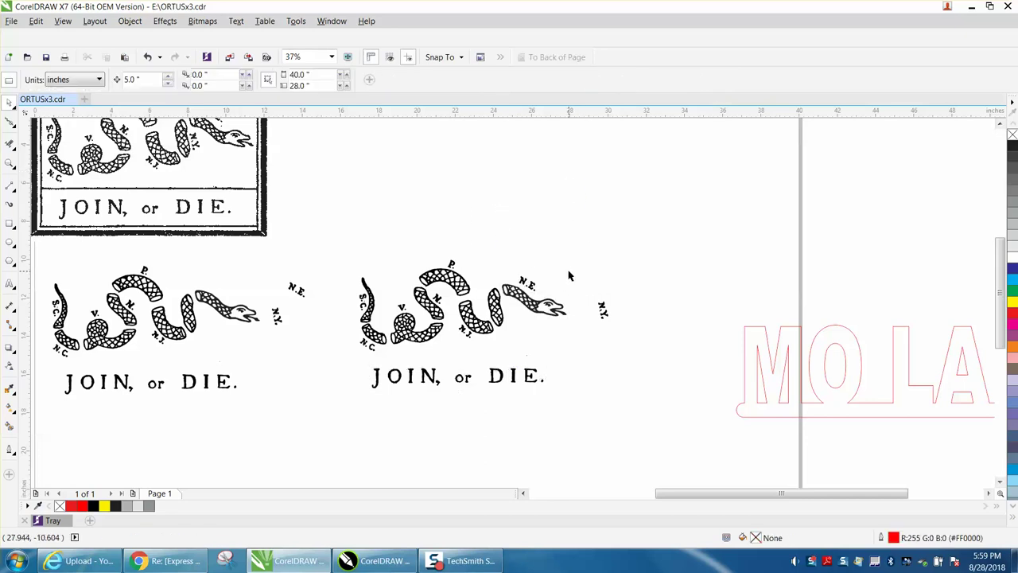